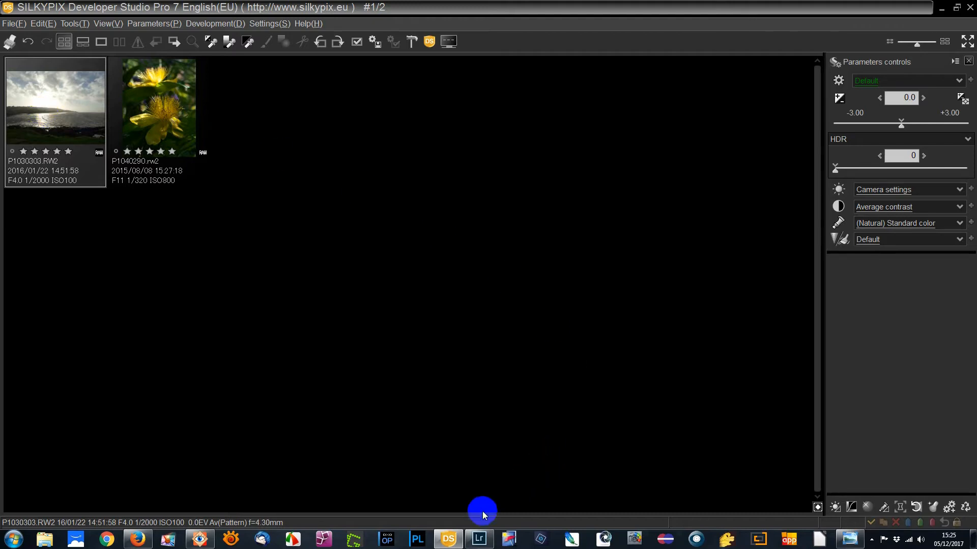
Step: Switch to Lightroom with the coastal photo in the Develop module
click(478, 539)
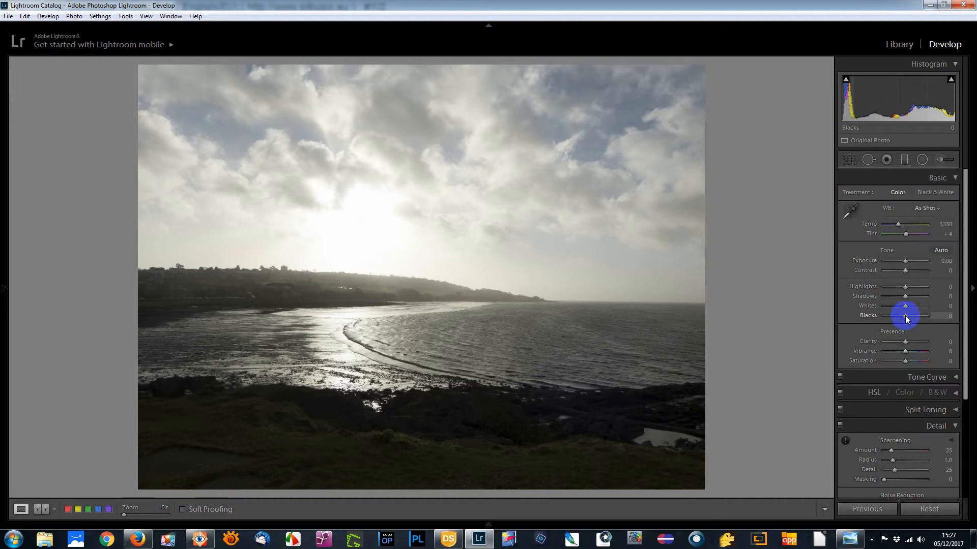
Step: Try the photo's Blacks at -90 and +100, ending at -79
drag(905, 315, 886, 316)
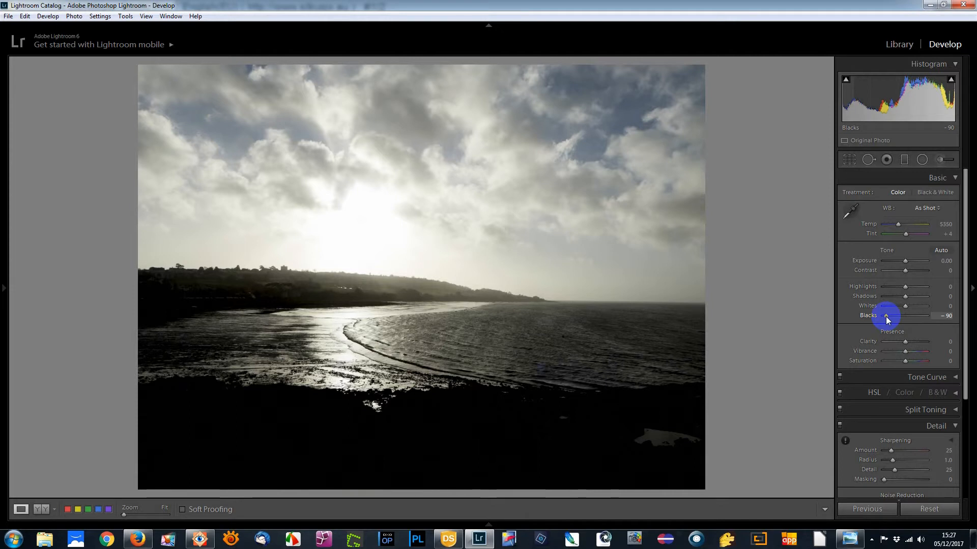
drag(886, 317, 929, 327)
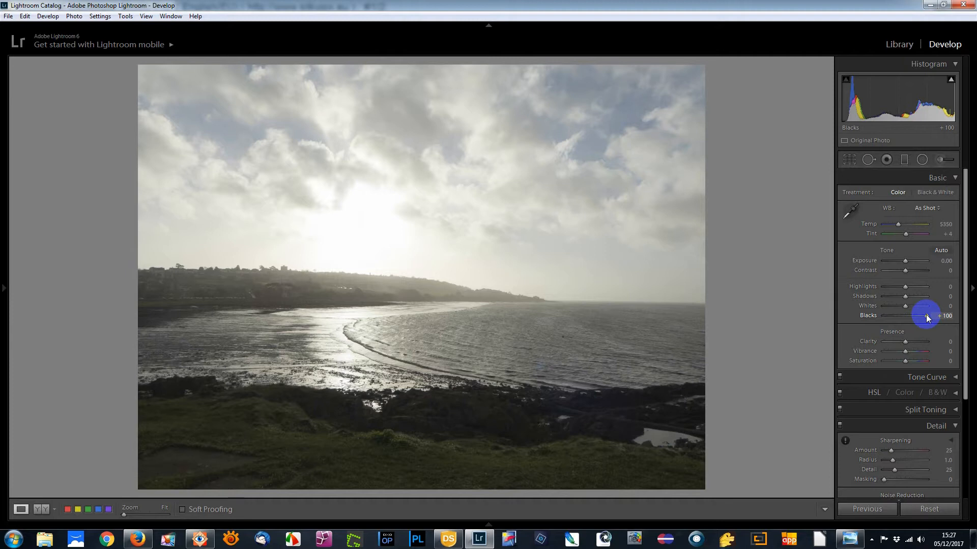
drag(927, 319, 887, 321)
Step: Try cropping away a strip of dark foreground along the lower edge of the photo
click(849, 159)
drag(420, 490, 428, 465)
click(848, 158)
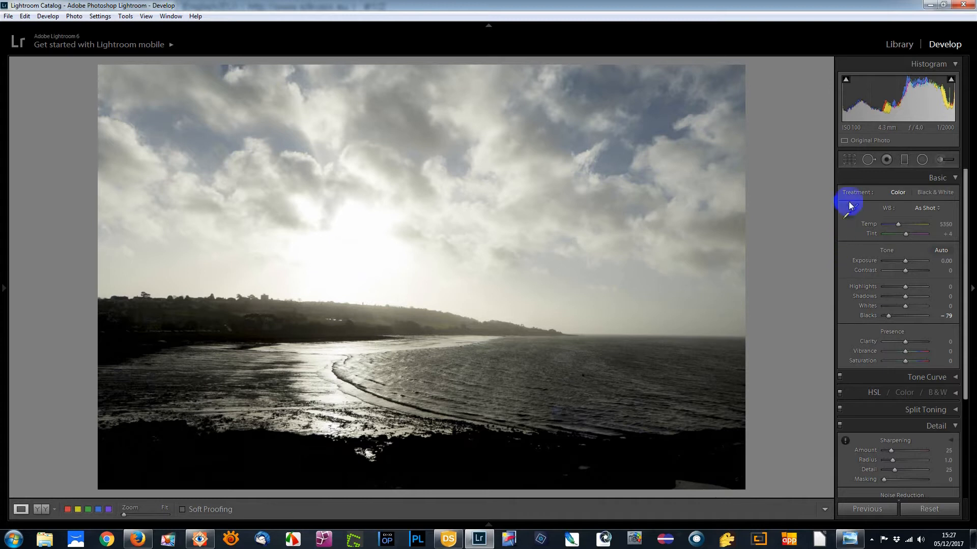
Step: Reset the crop to the original full frame and return Blacks to 0
click(849, 159)
right_click(632, 210)
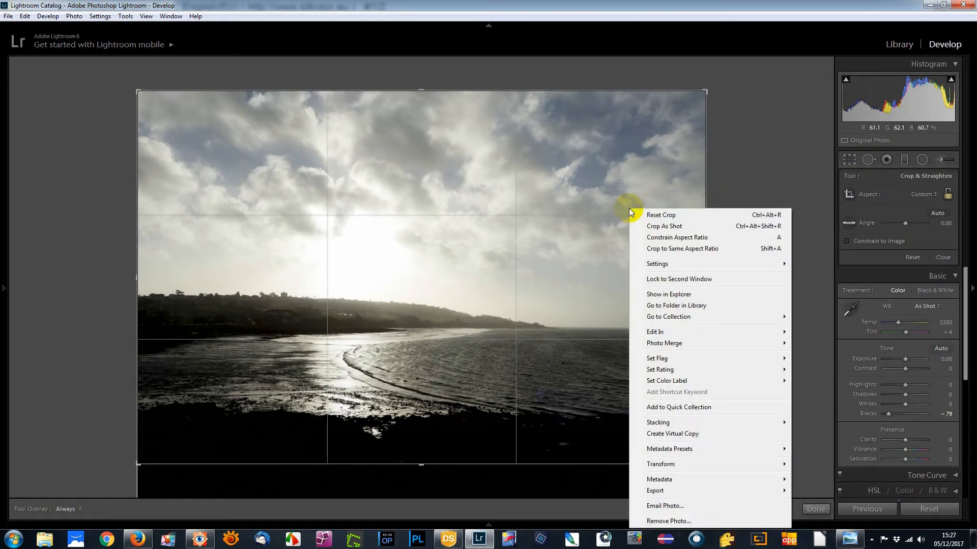
click(650, 216)
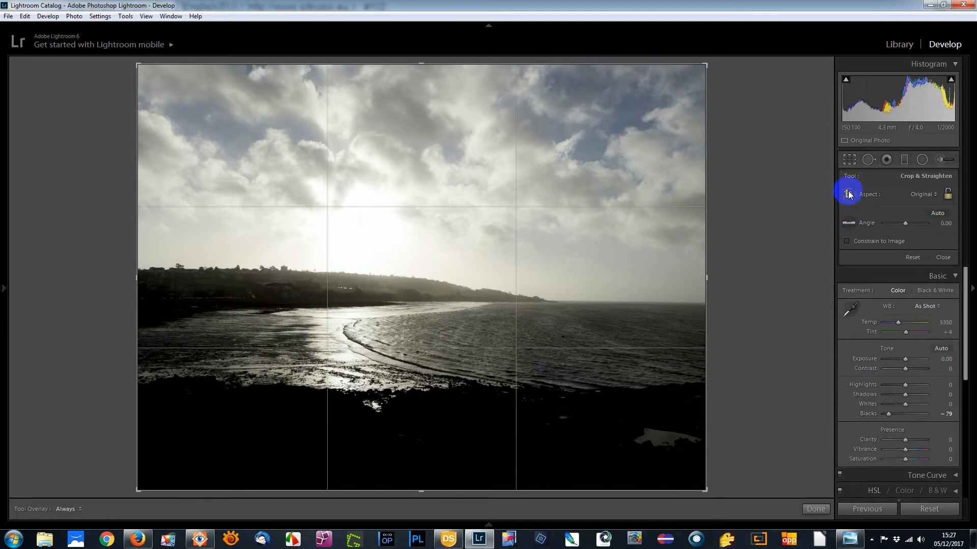
click(849, 160)
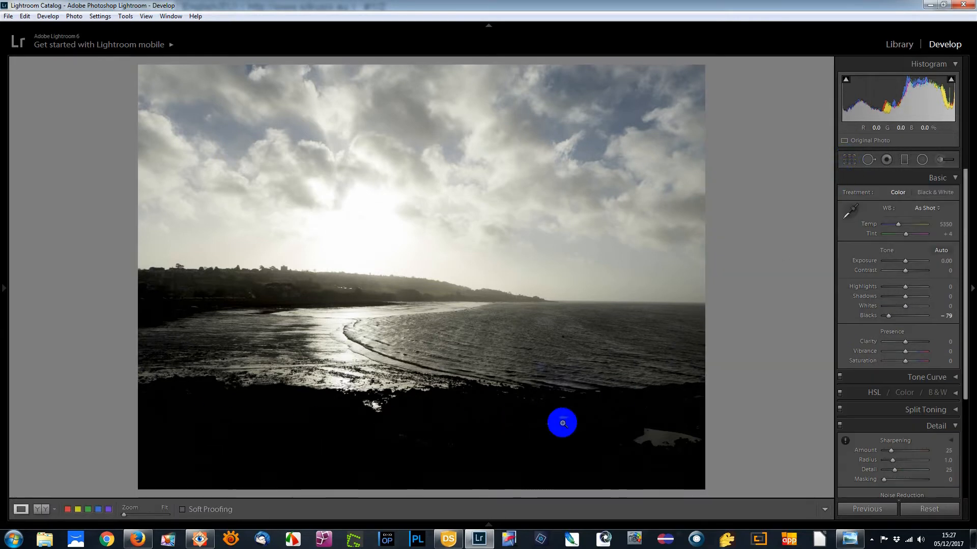
mouse_move(888, 315)
mouse_down()
mouse_move(926, 315)
mouse_move(904, 316)
mouse_up()
double_click(904, 316)
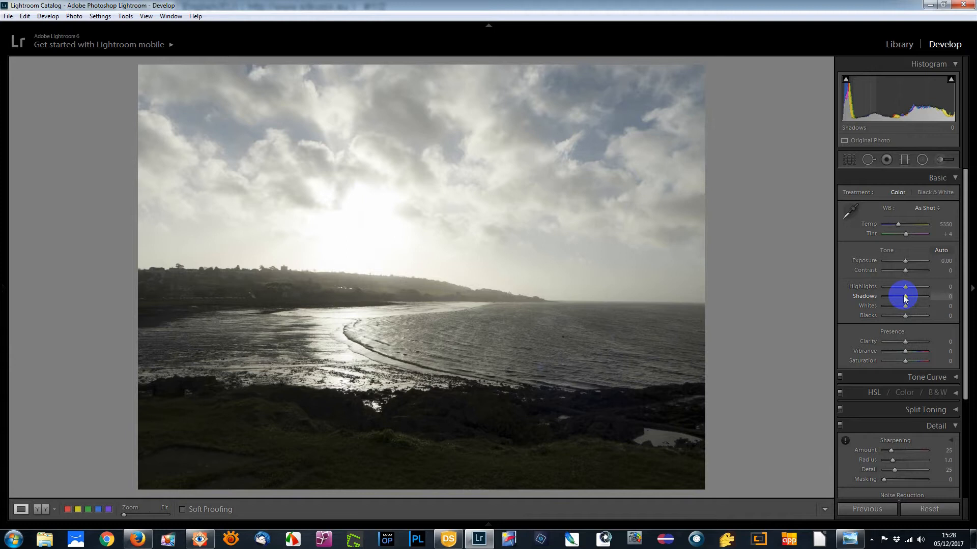
Step: Brighten the foreground by setting Shadows to +76 and deepen the darkest tones with Blacks at -48
drag(907, 300, 923, 298)
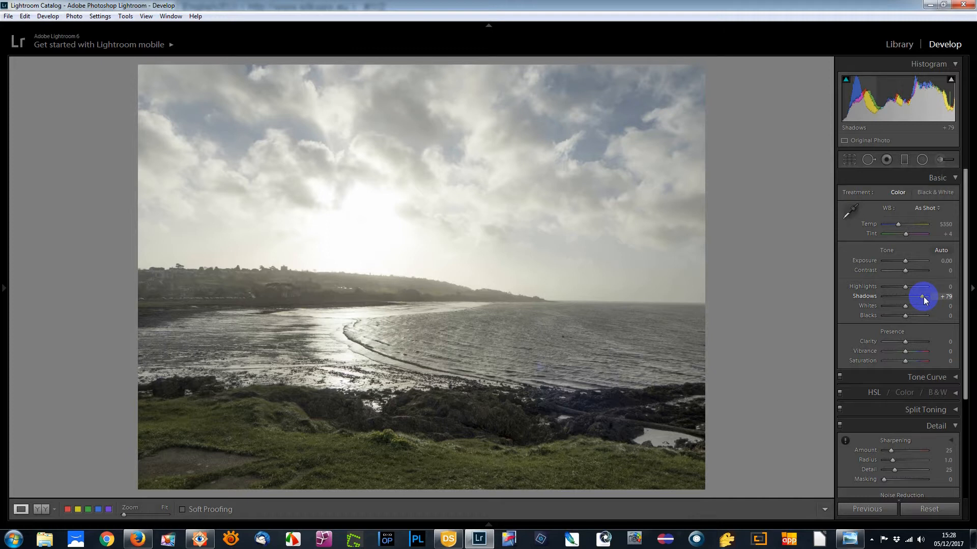
drag(923, 297, 922, 297)
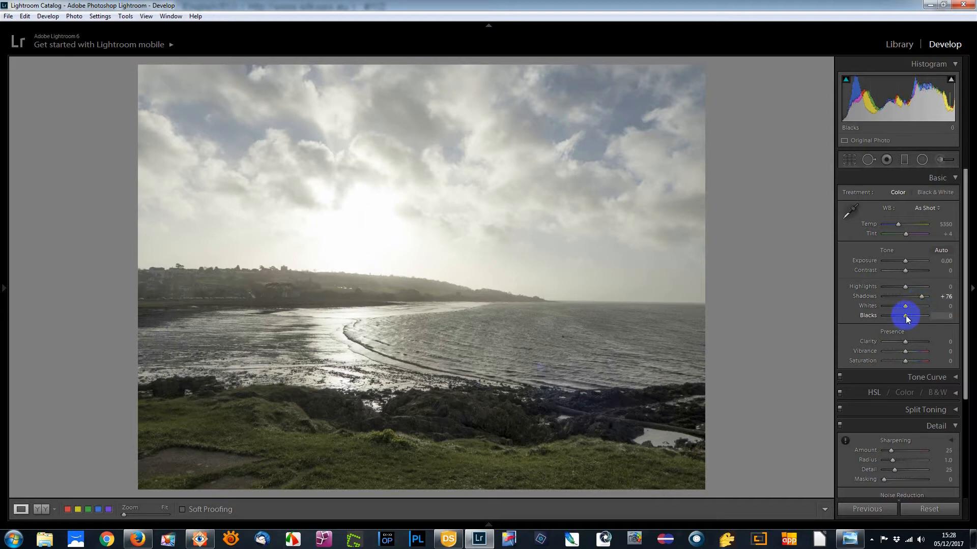
drag(906, 315, 895, 315)
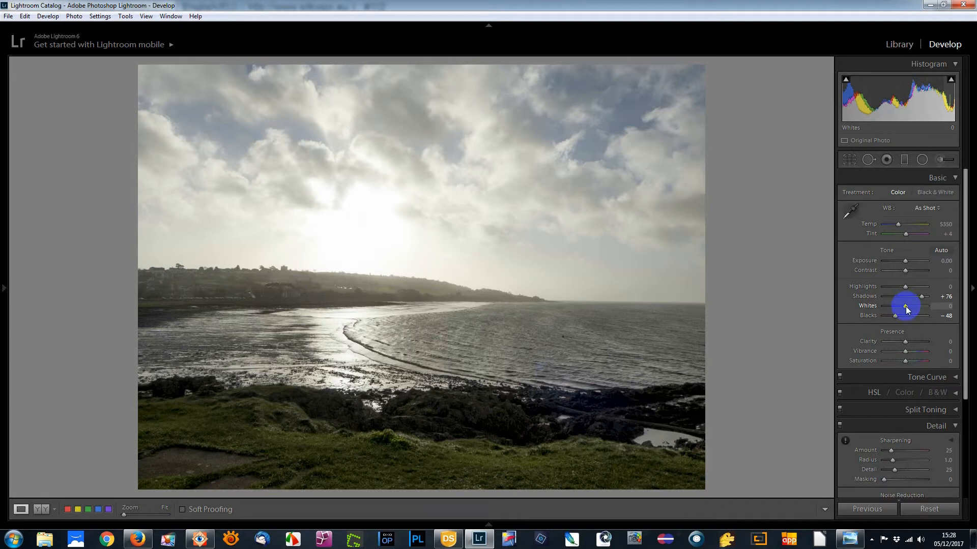
Step: Try Whites at +100 and -100, and reset the value to 0
drag(906, 309, 947, 309)
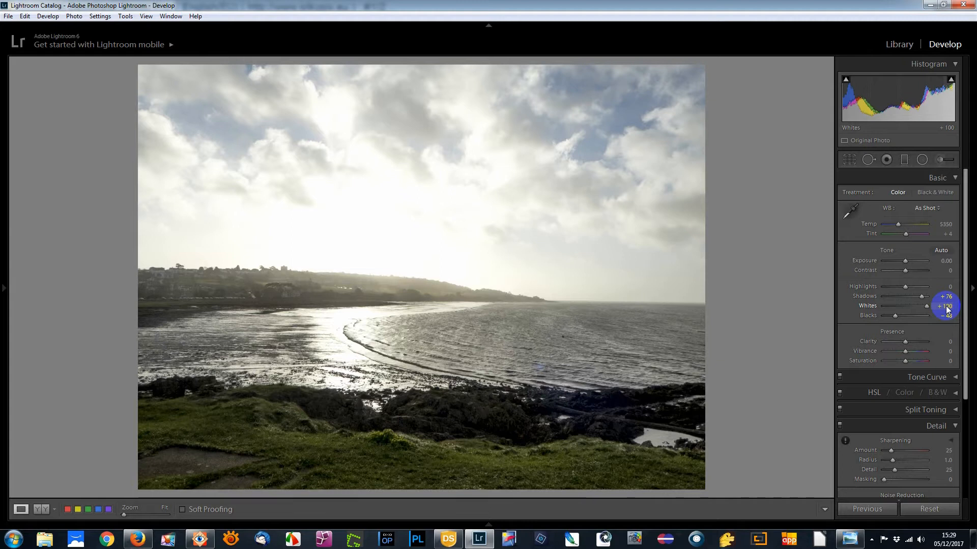
drag(926, 306, 877, 311)
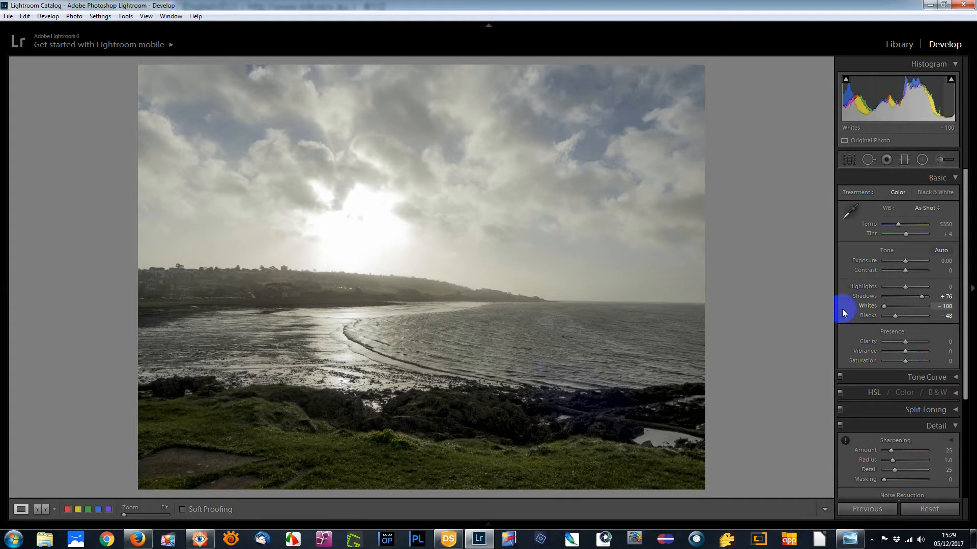
double_click(883, 305)
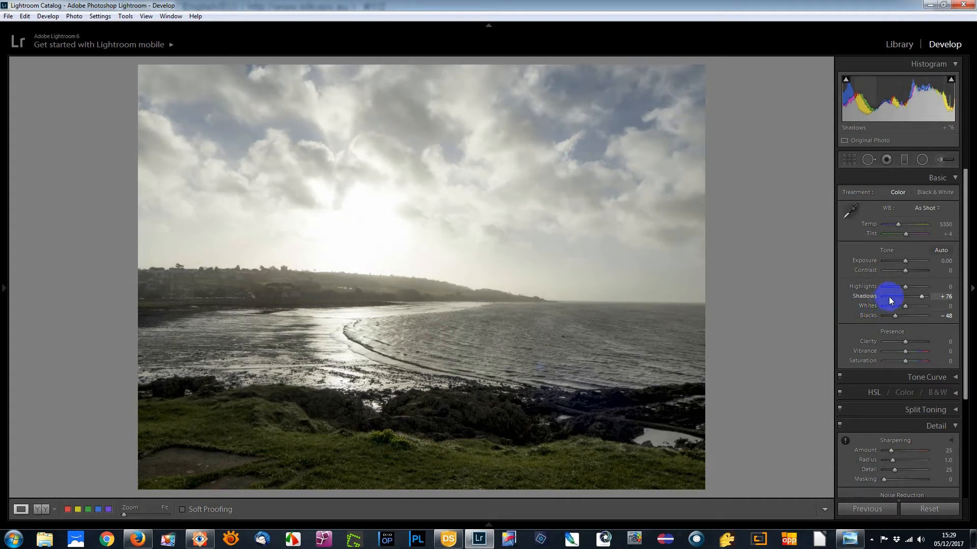
Step: Set Highlights to -100 with Exposure reset to 0.00, and show the before and after versions side by side
drag(903, 290, 883, 294)
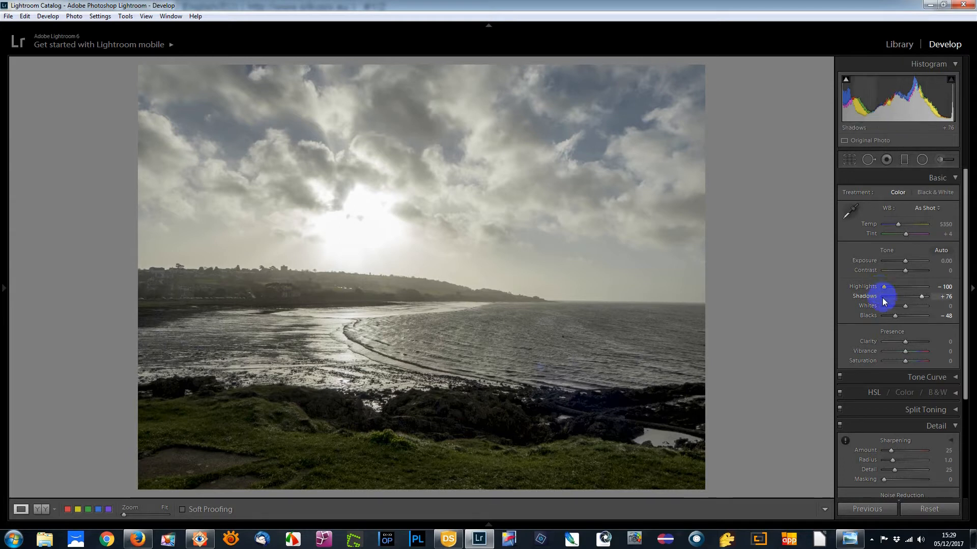
click(906, 262)
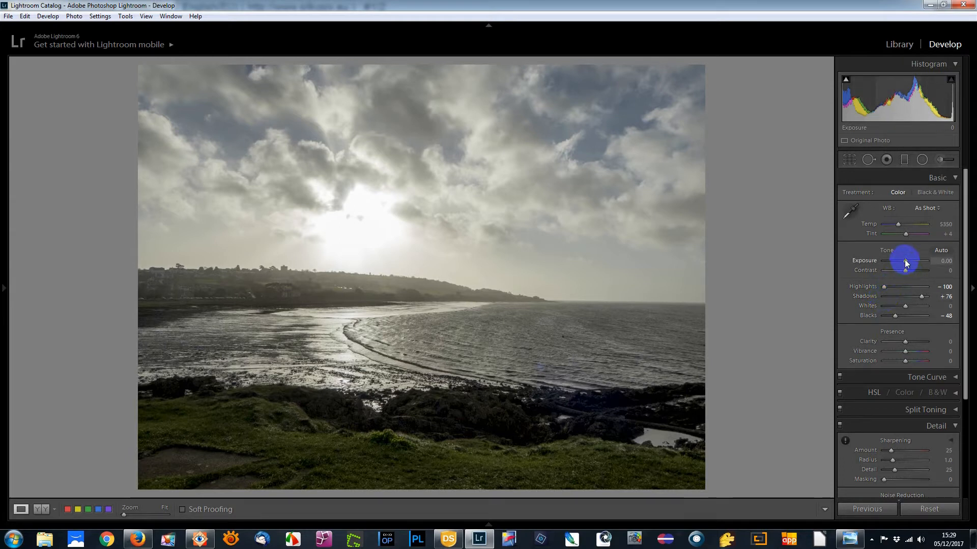
drag(907, 260, 906, 260)
double_click(906, 261)
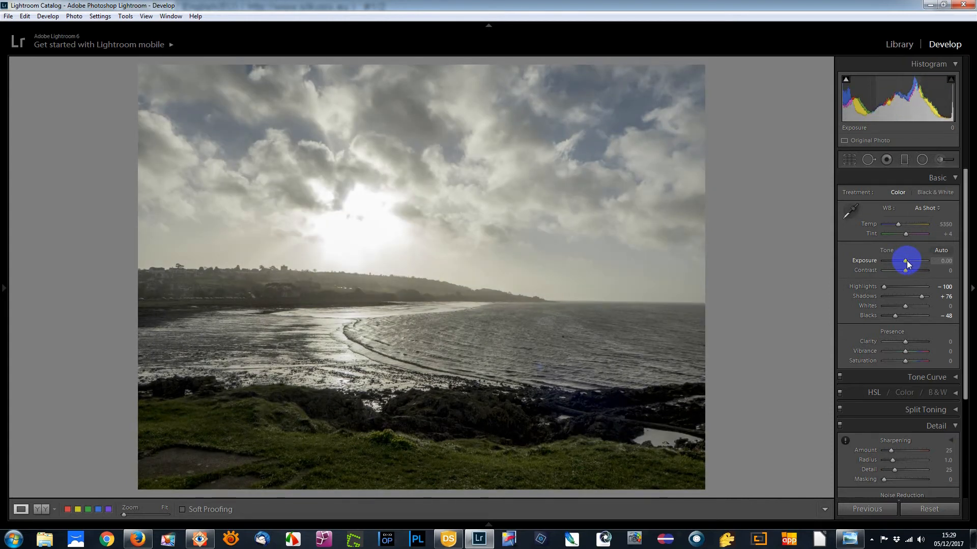
click(41, 510)
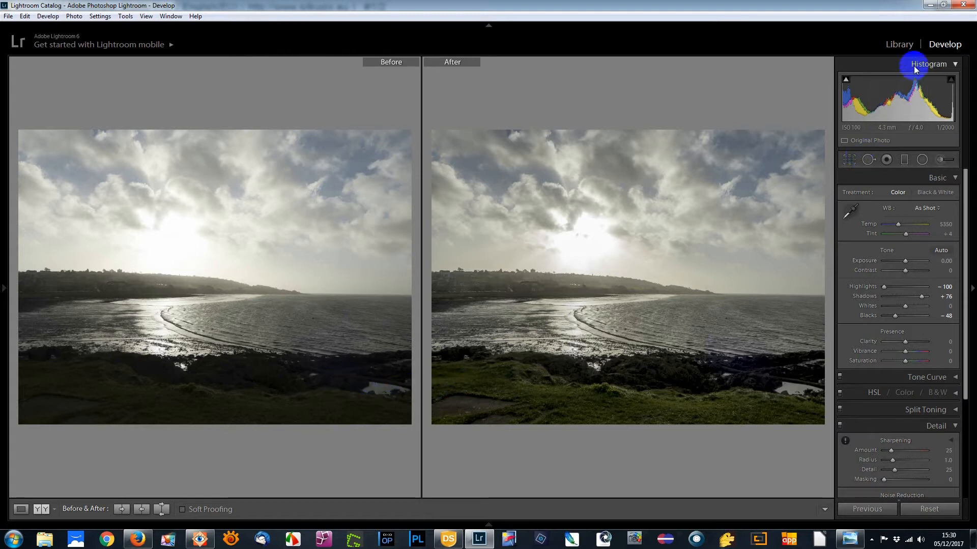
Step: Switch back to SILKYPIX Developer Studio and open photo P1030303.RW2 in the single-image preview
click(930, 6)
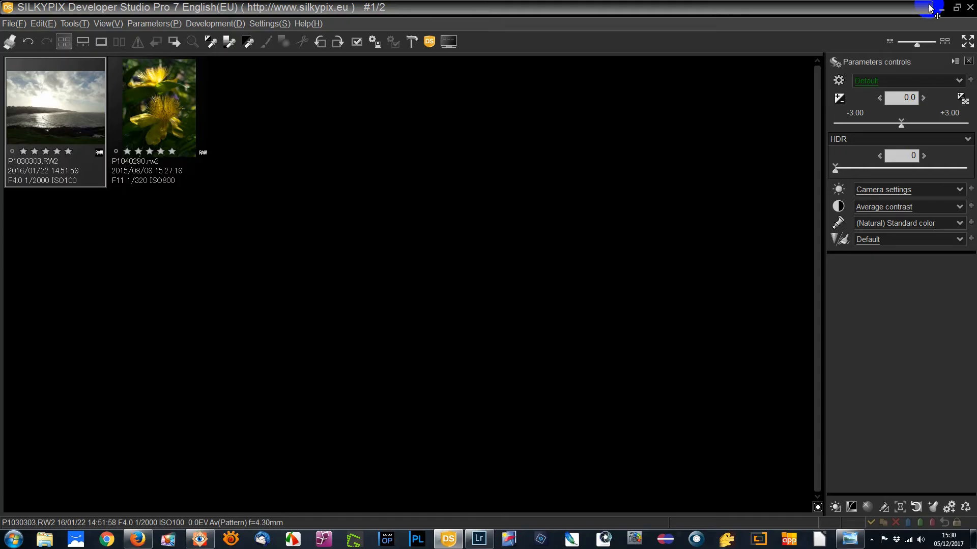
double_click(51, 124)
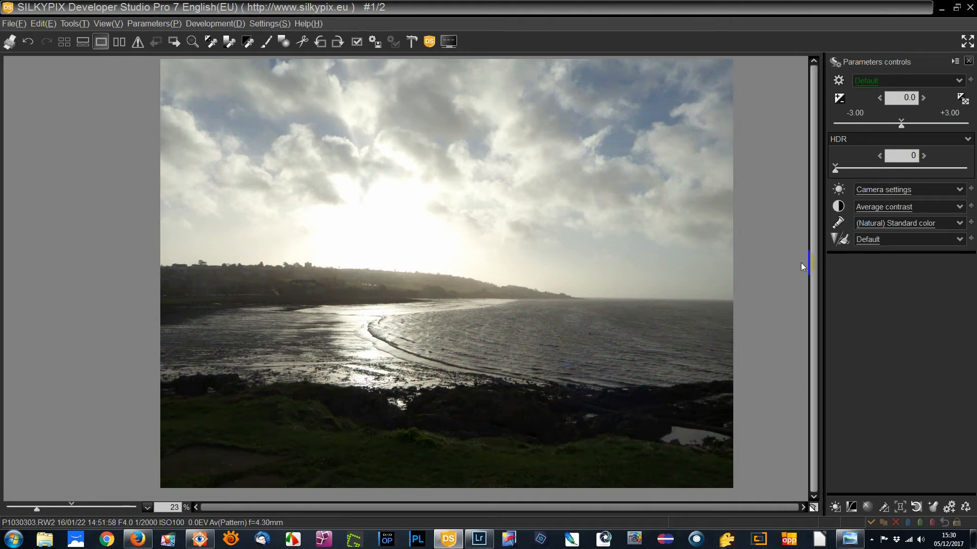
Step: Try the Dodge mode on the photo at a strength of 99 and return it to 0
click(961, 139)
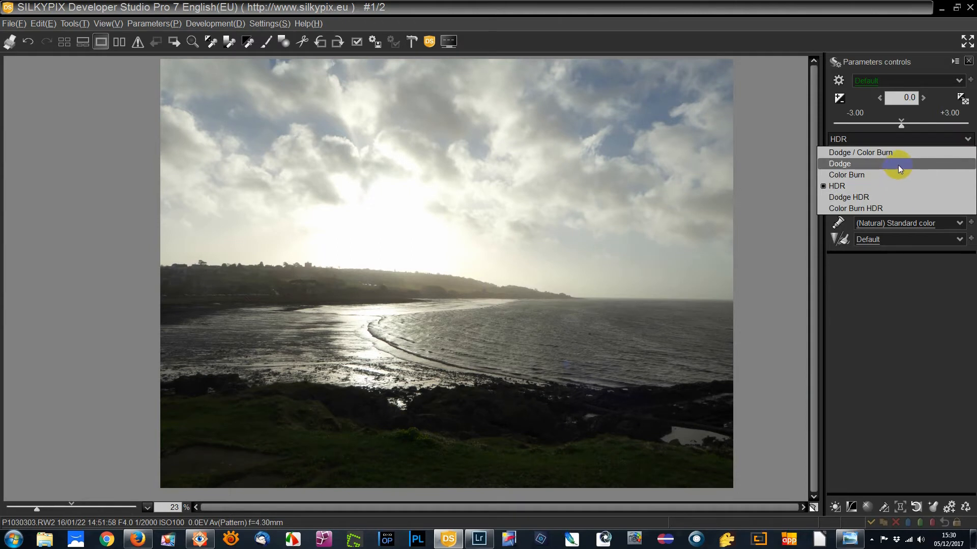
click(898, 165)
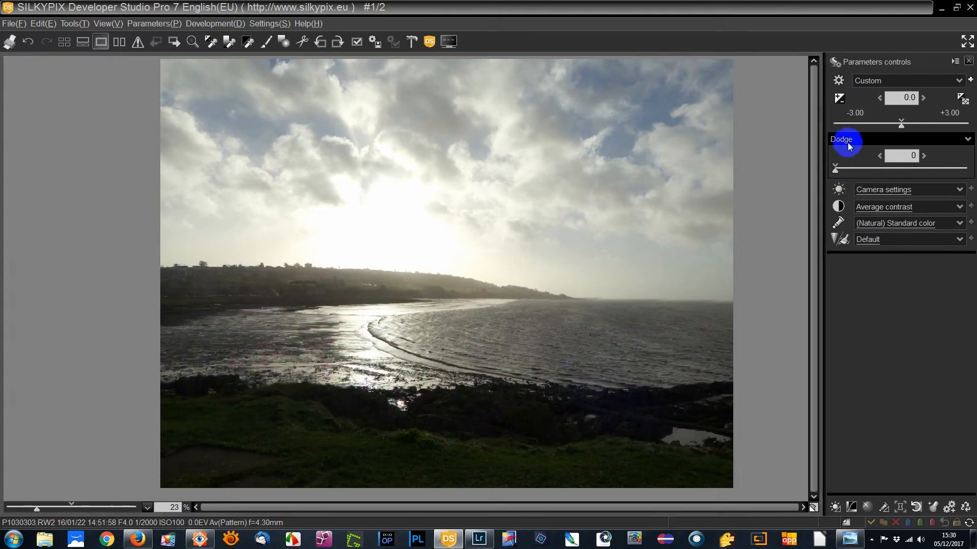
mouse_move(836, 171)
mouse_down()
mouse_move(966, 172)
mouse_move(824, 170)
mouse_move(971, 177)
mouse_move(966, 168)
mouse_move(859, 173)
mouse_move(968, 176)
mouse_move(830, 177)
mouse_move(967, 182)
mouse_up()
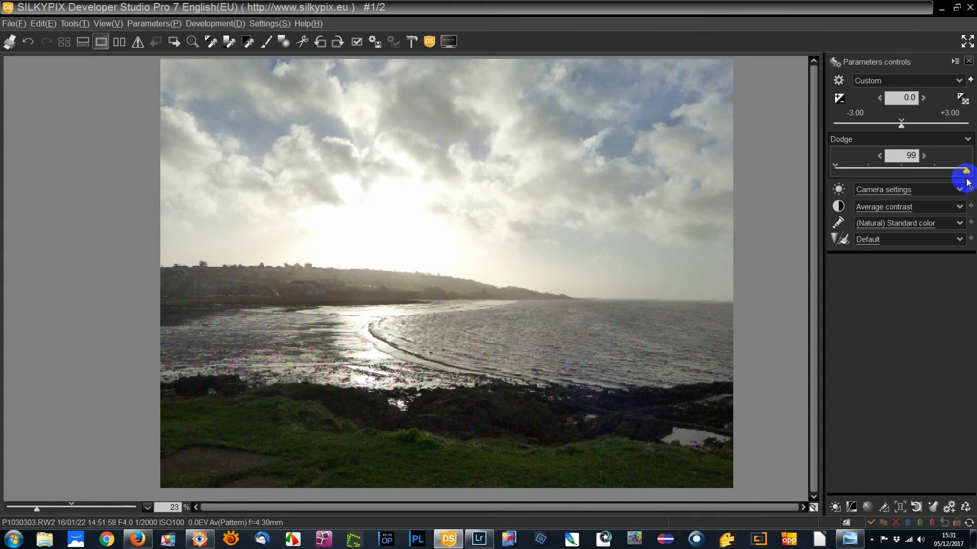
drag(968, 182, 829, 175)
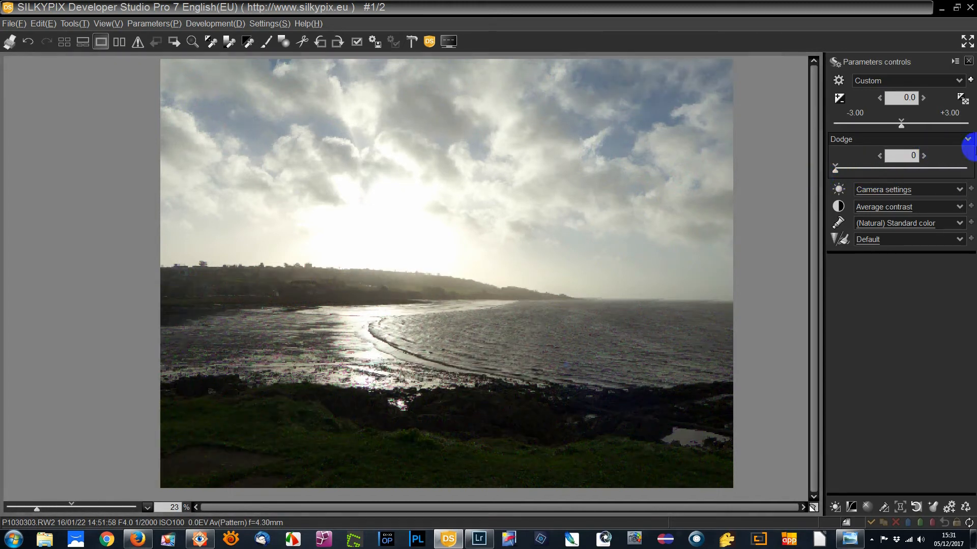
Step: Try the Color Burn mode at a strength of 100 and return it to 0
click(967, 140)
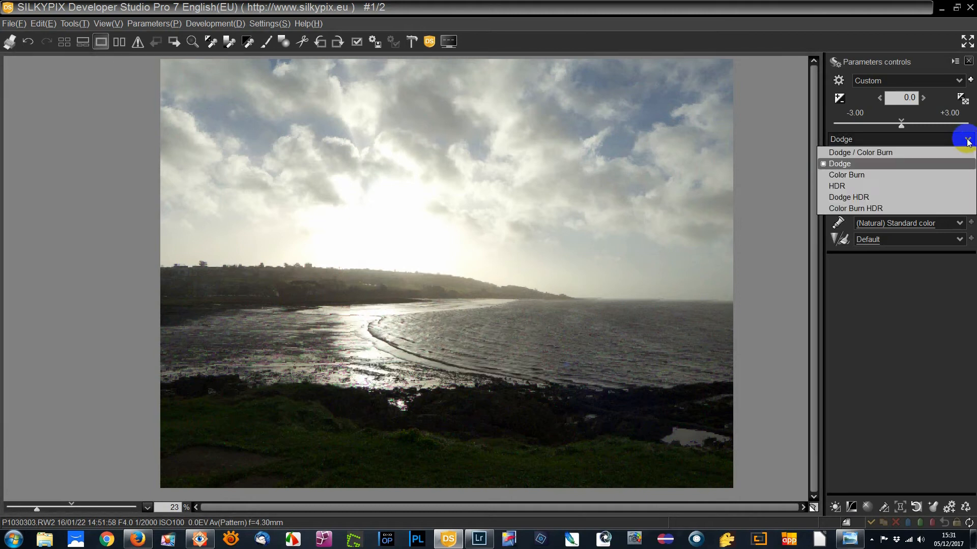
click(964, 175)
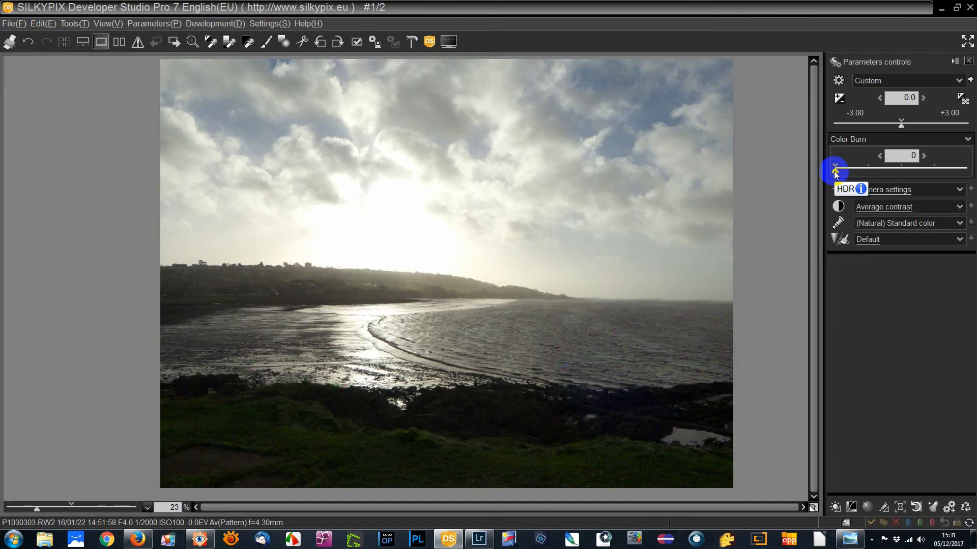
drag(834, 173, 966, 173)
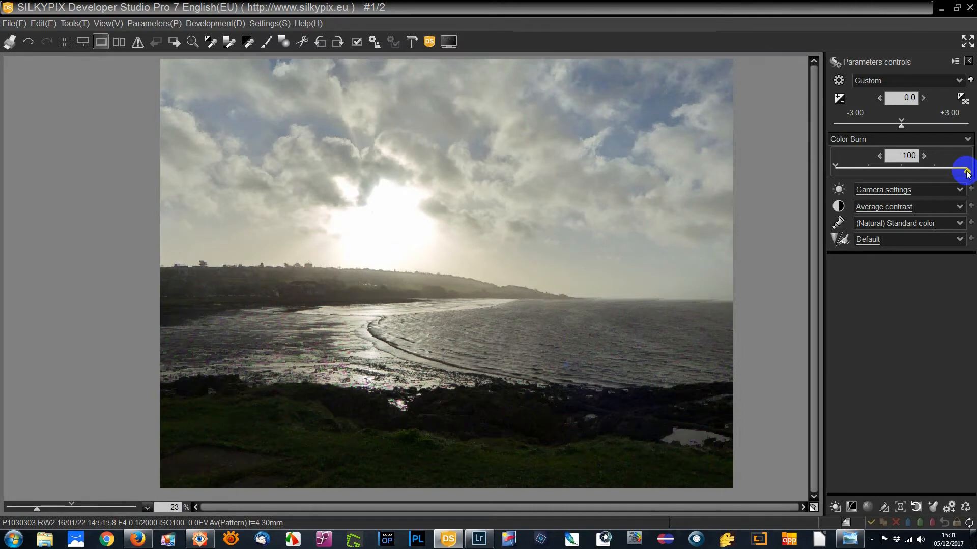
drag(966, 173, 830, 173)
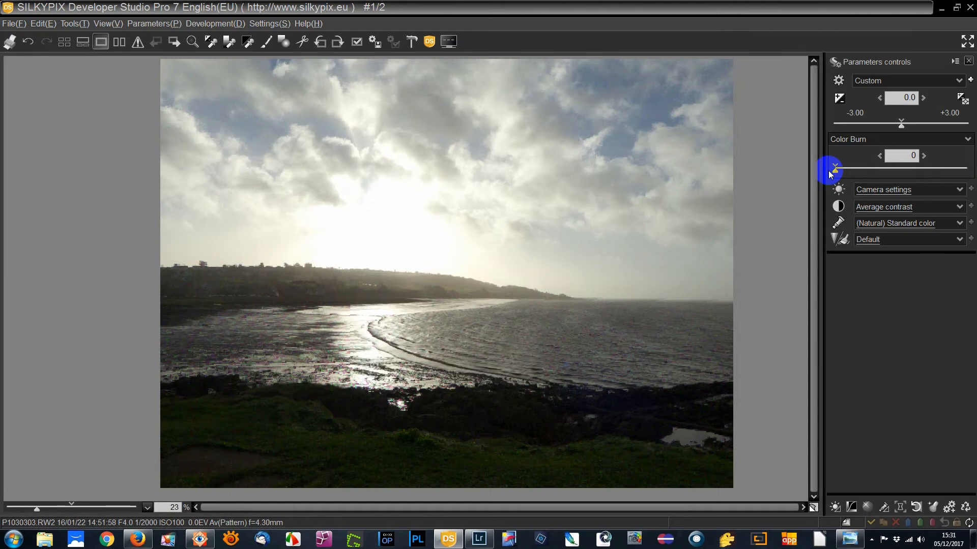
Step: Change the tone mode to Dodge and back to Color Burn, leaving the strength at 0
click(967, 140)
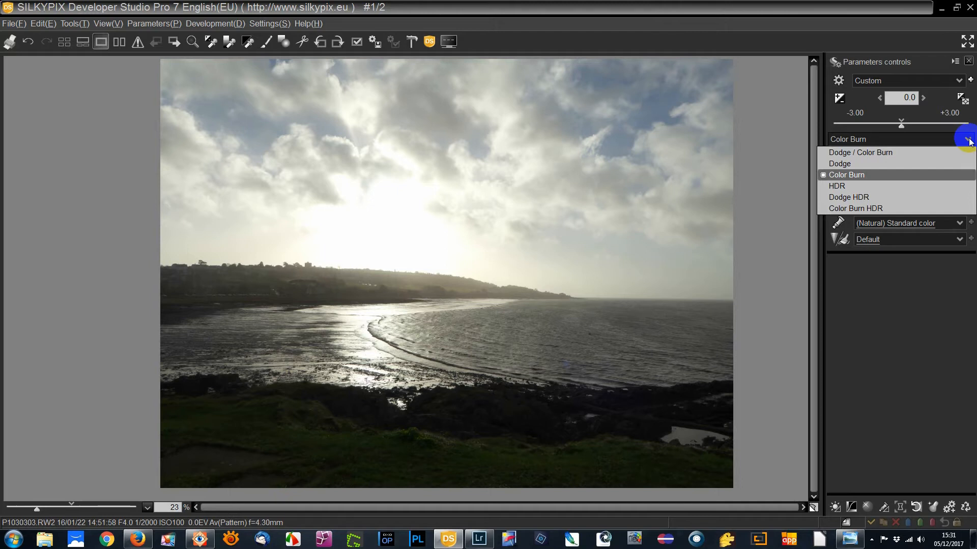
click(909, 163)
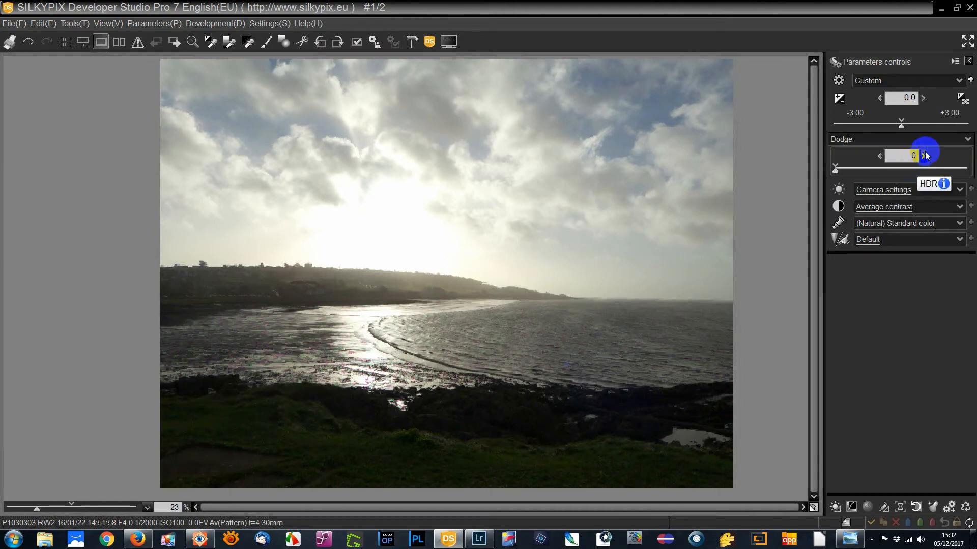
click(967, 141)
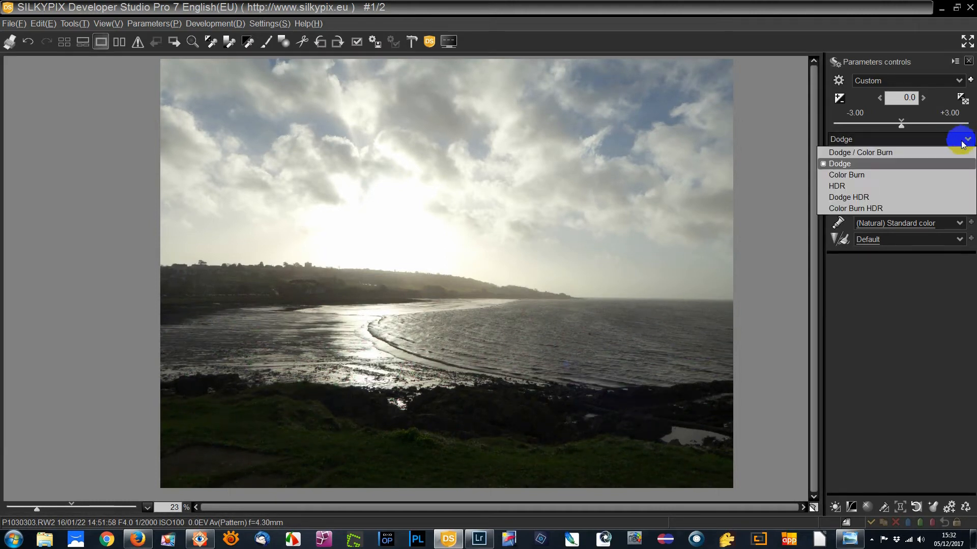
click(932, 172)
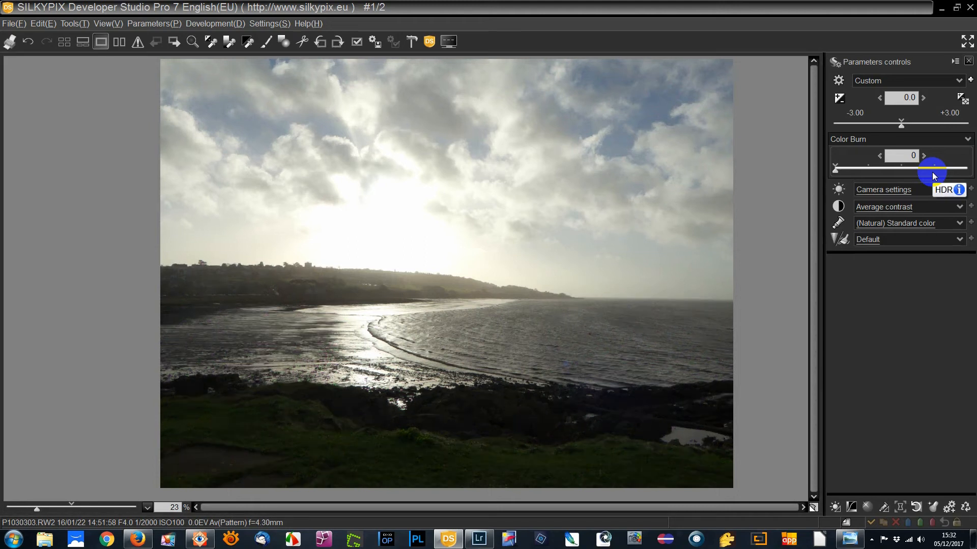
Step: Choose the combined Dodge / Color Burn mode and set its strength to 47
click(964, 138)
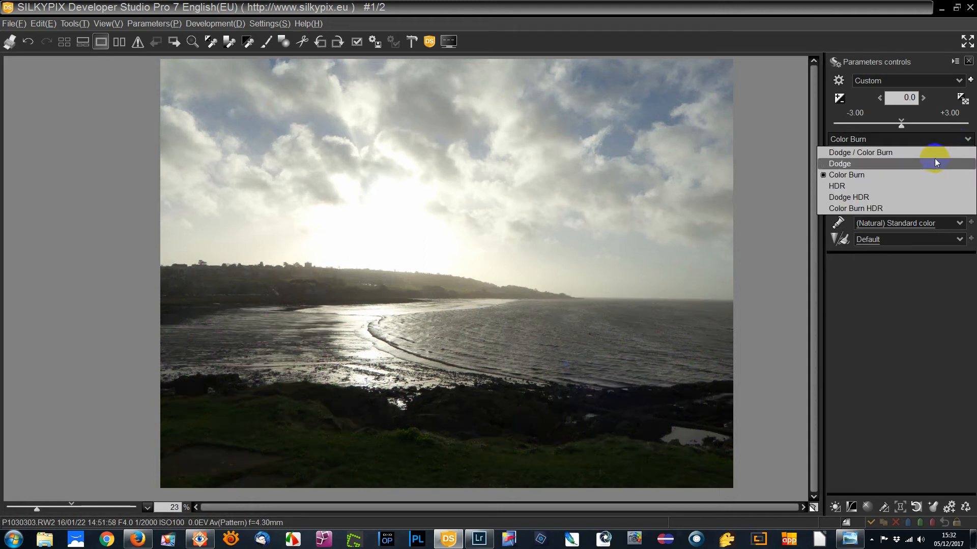
click(933, 153)
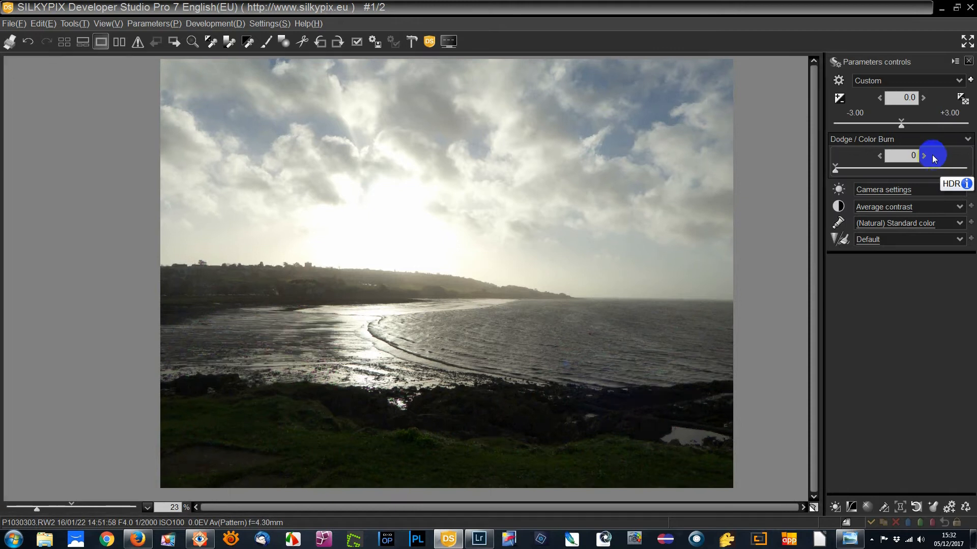
mouse_move(835, 173)
mouse_down()
mouse_move(932, 171)
mouse_move(842, 172)
mouse_move(899, 175)
mouse_up()
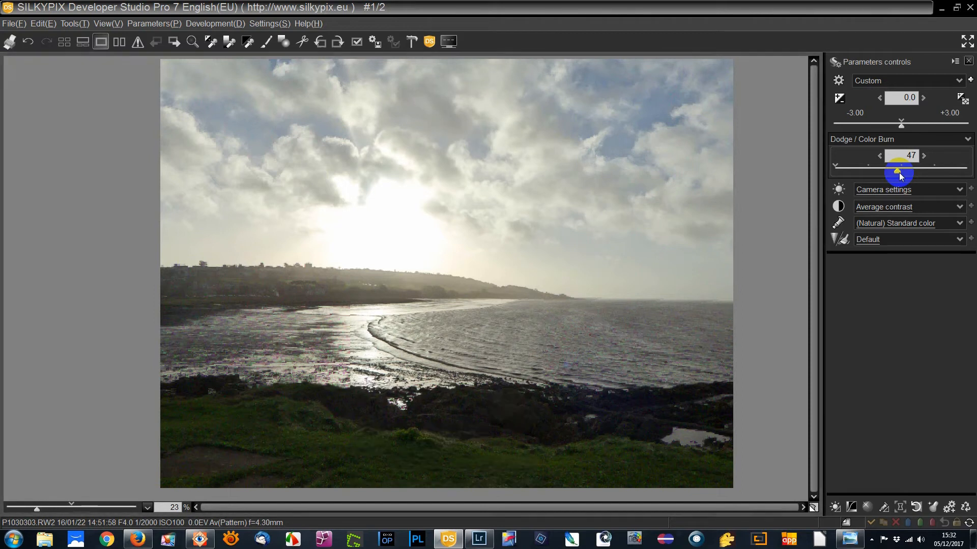
Step: Raise the exposure bias to +0.40 and refine the Dodge / Color Burn strength, ending at 85
drag(900, 174, 888, 173)
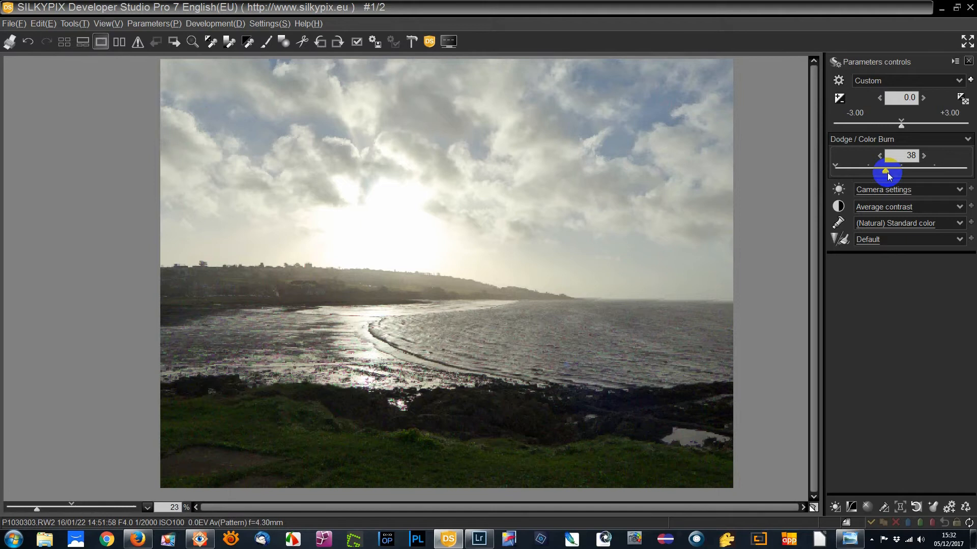
drag(887, 172, 887, 171)
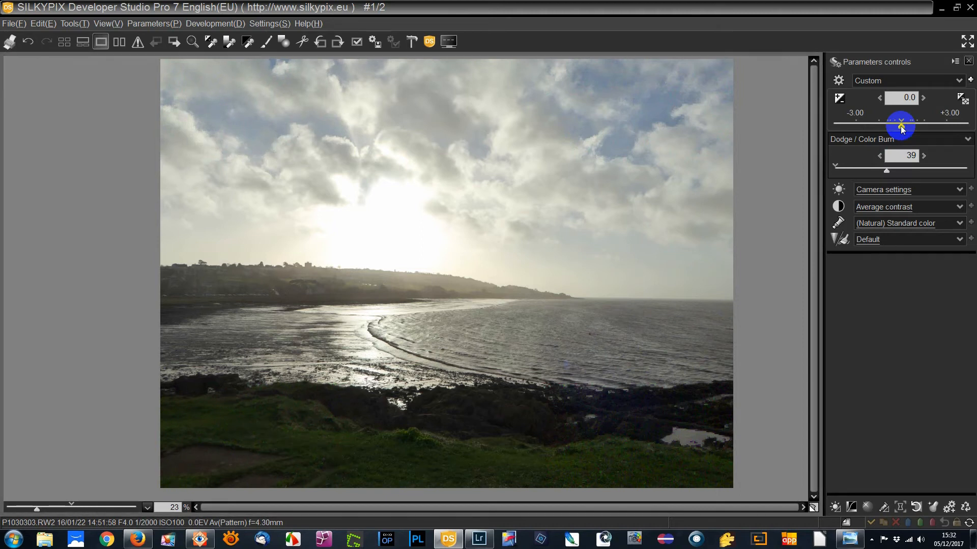
drag(903, 128, 910, 128)
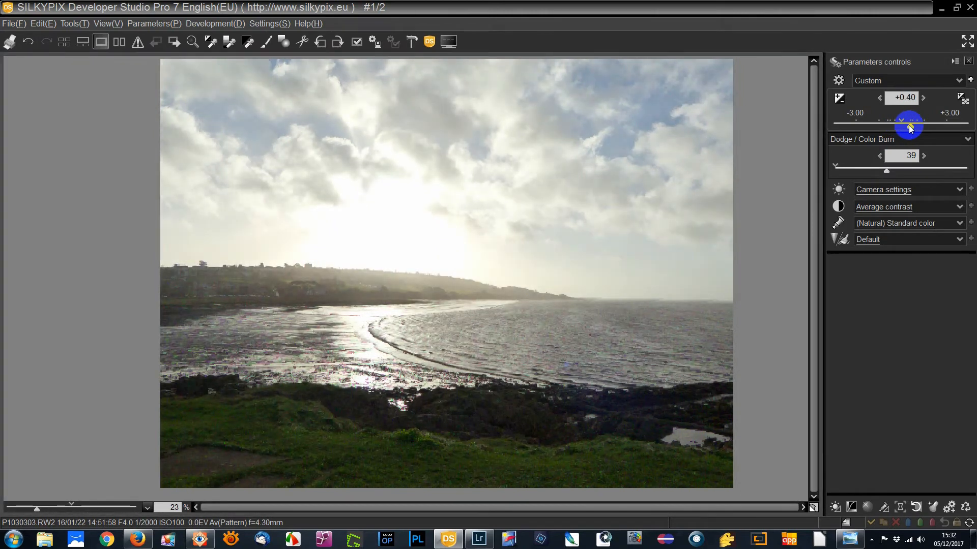
click(887, 157)
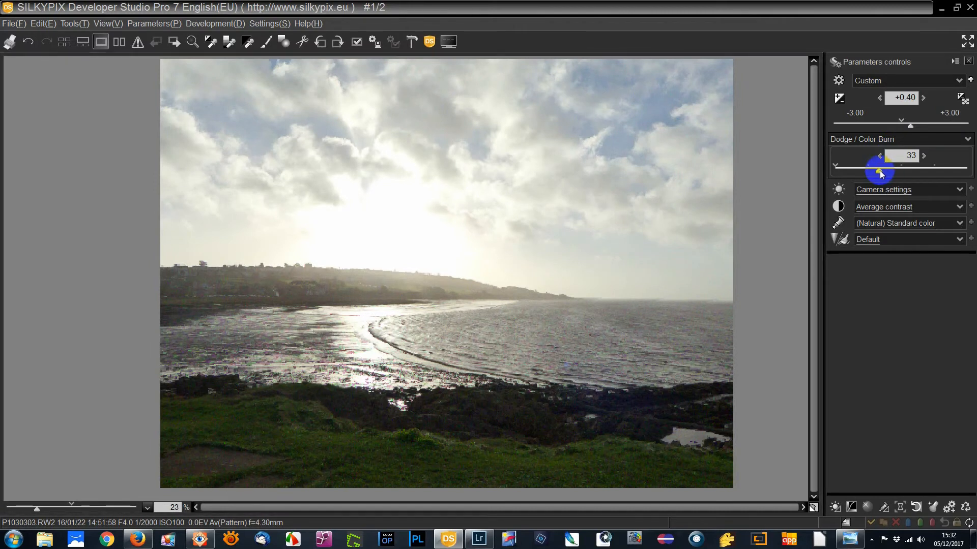
mouse_move(887, 175)
mouse_down()
mouse_move(957, 173)
mouse_move(948, 174)
mouse_up()
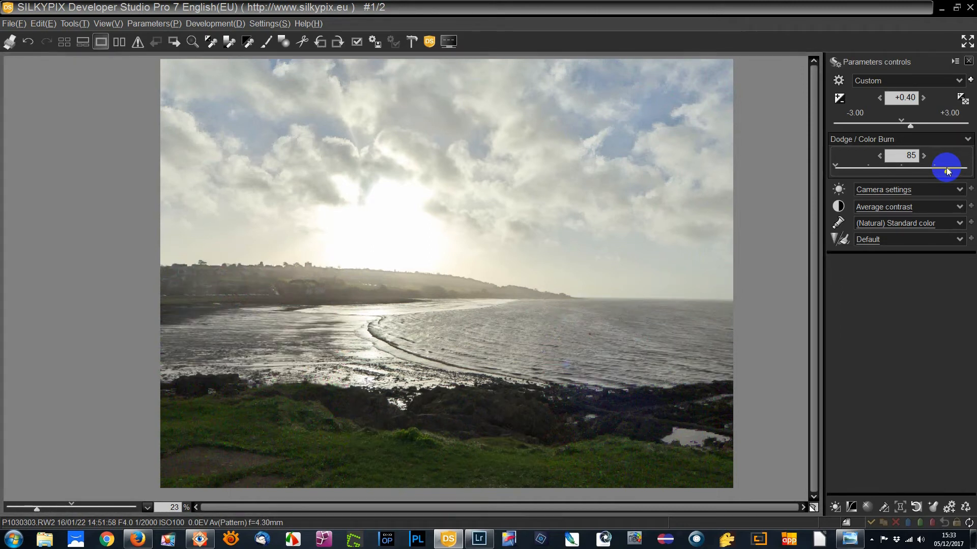
Step: Try the Color Burn HDR mode at a strength of 100 and return it to 0
click(967, 140)
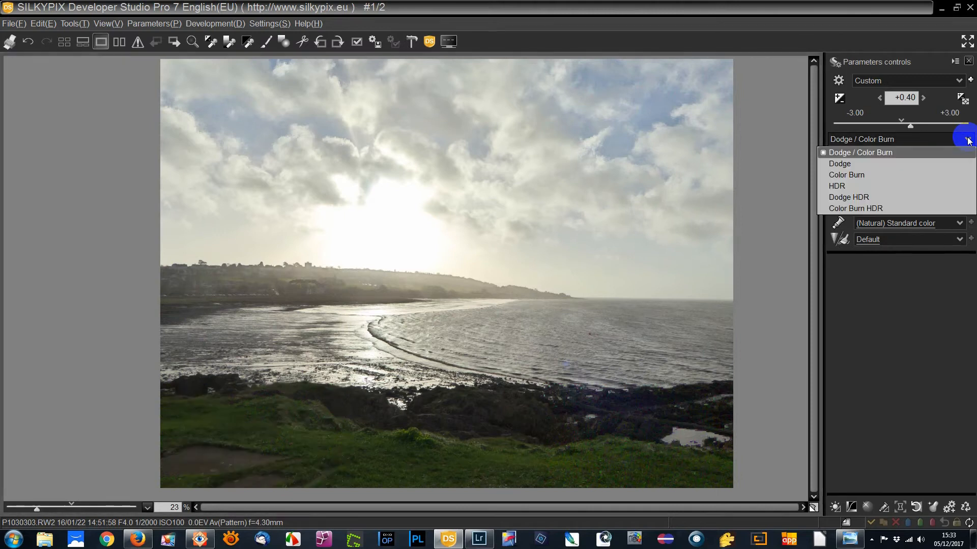
click(935, 208)
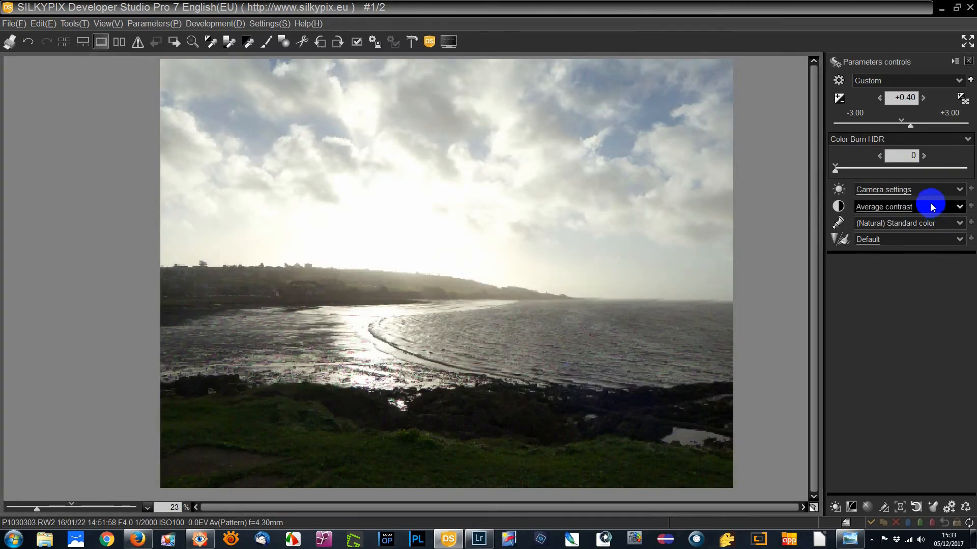
drag(834, 170, 968, 170)
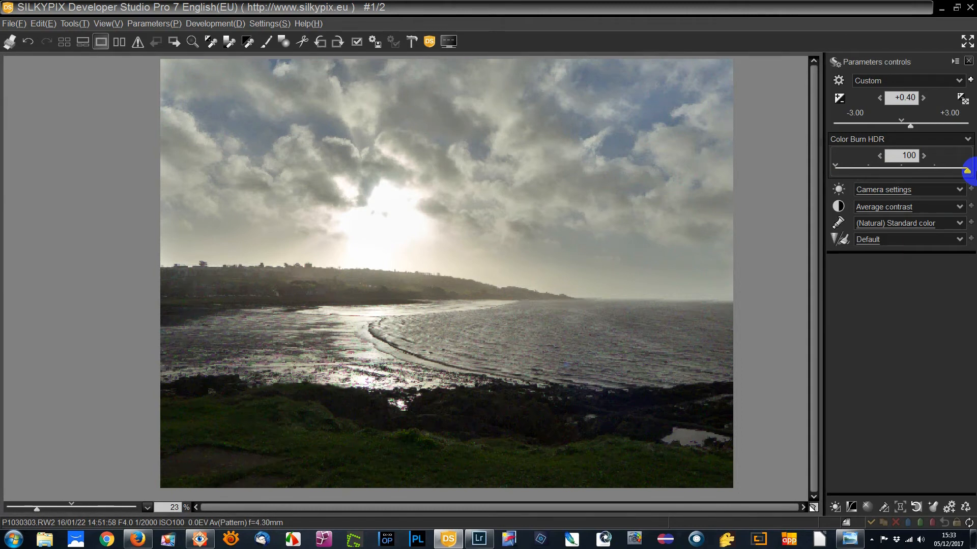
drag(968, 170, 825, 175)
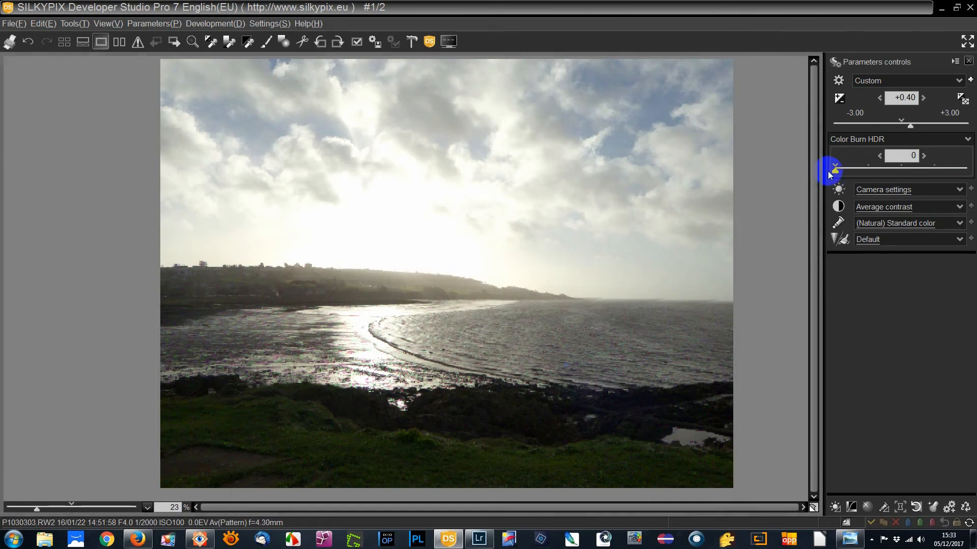
Step: Change the tone mode to Dodge HDR and set its strength to 100
click(968, 140)
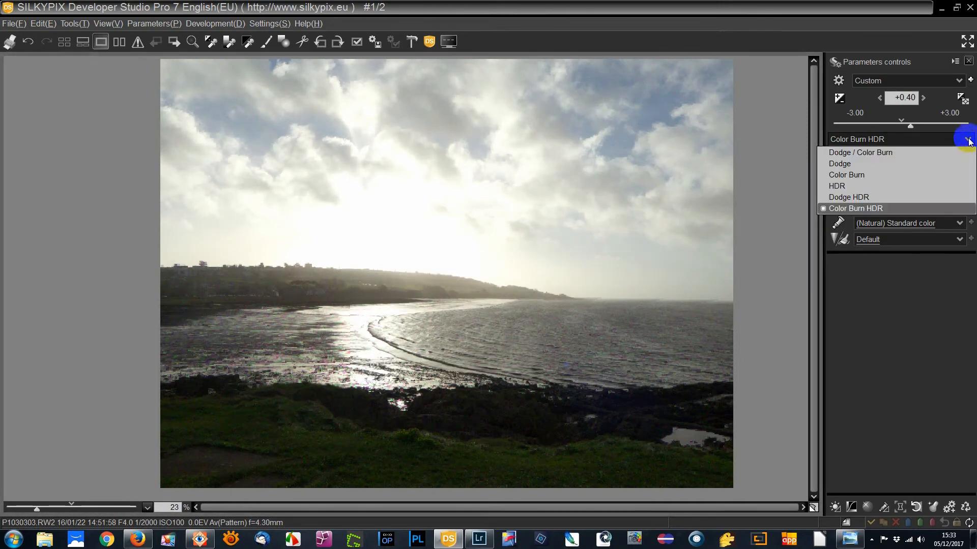
click(951, 197)
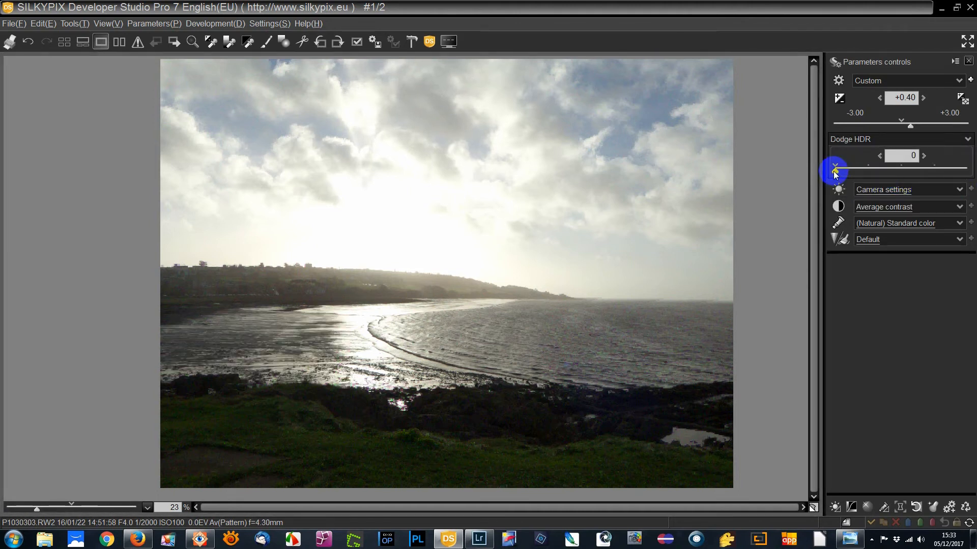
drag(834, 172, 968, 170)
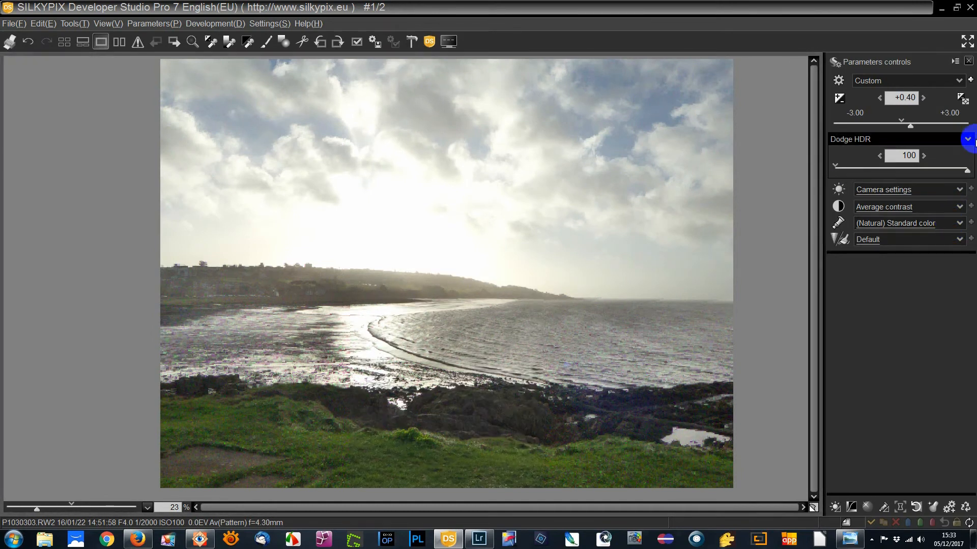
Step: Compare the plain Dodge mode with Dodge HDR and settle on the full HDR mode for the coastal photo
click(967, 139)
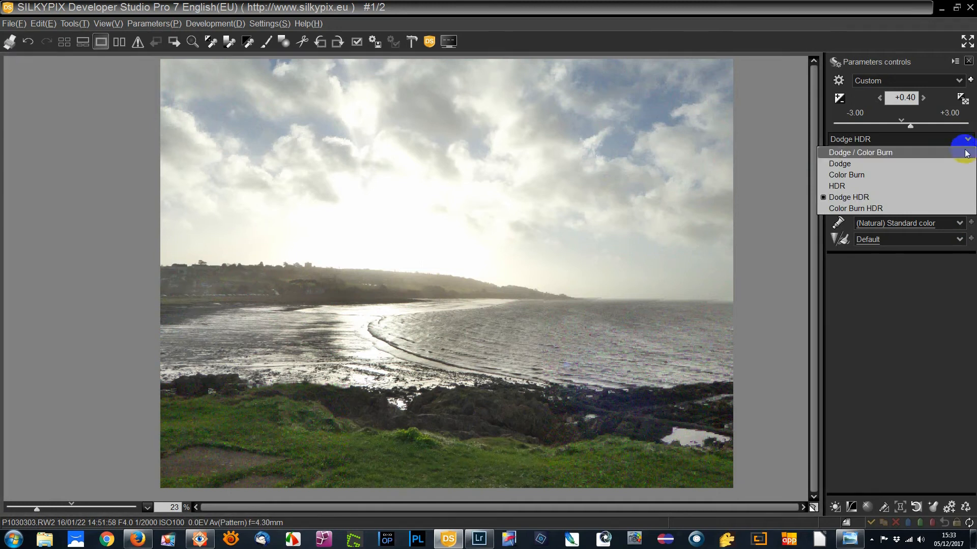
click(965, 164)
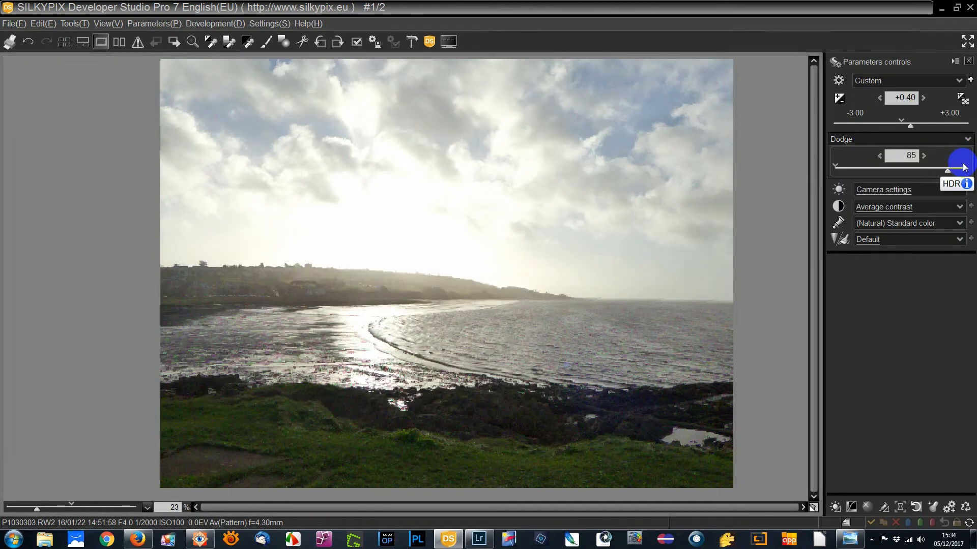
click(967, 139)
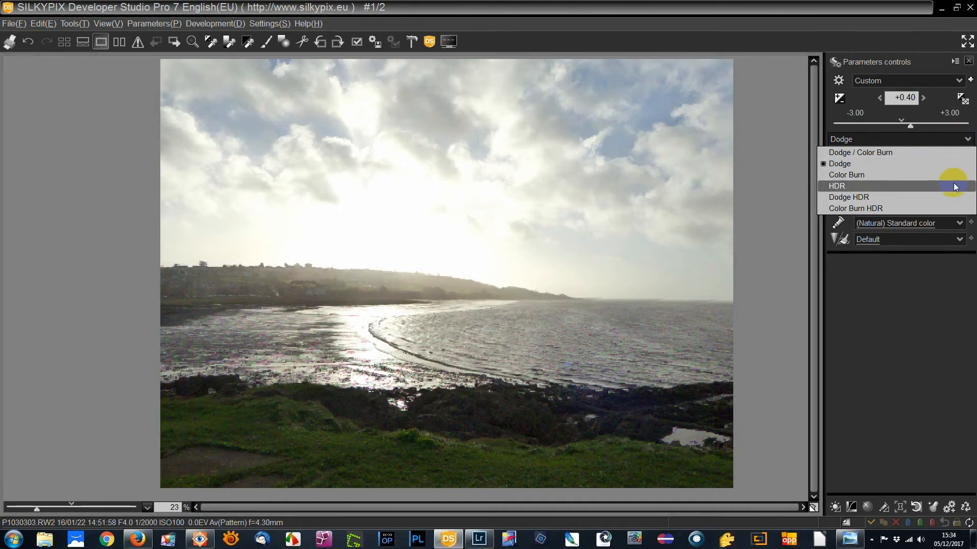
click(955, 198)
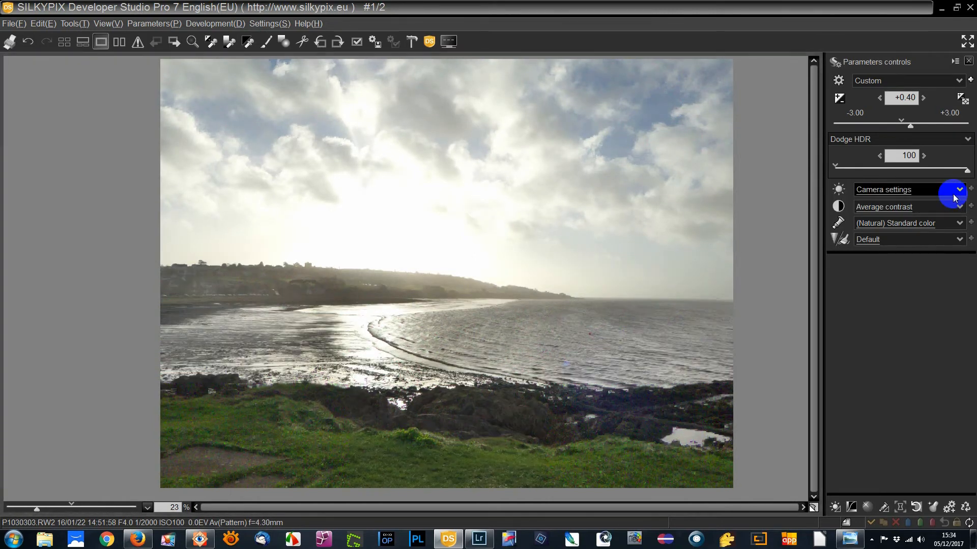
click(966, 140)
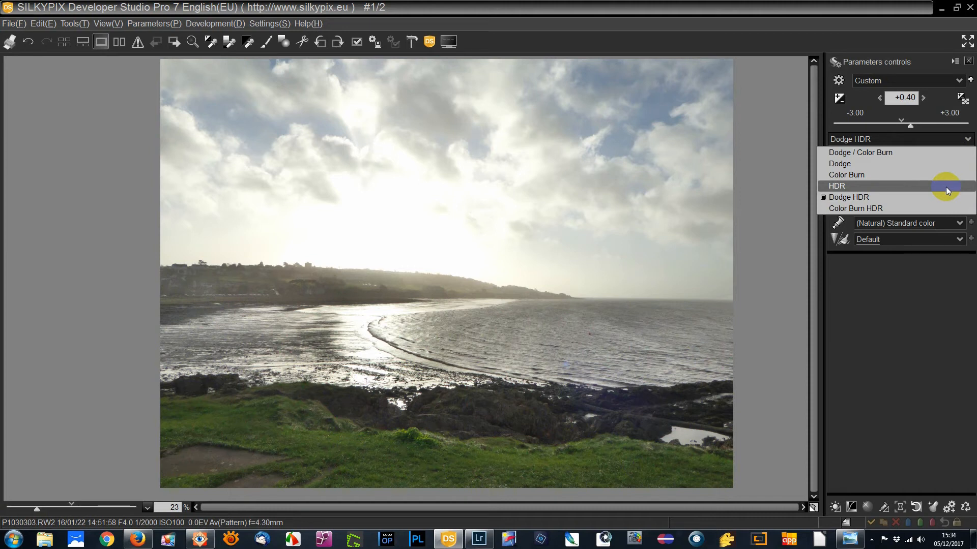
click(946, 189)
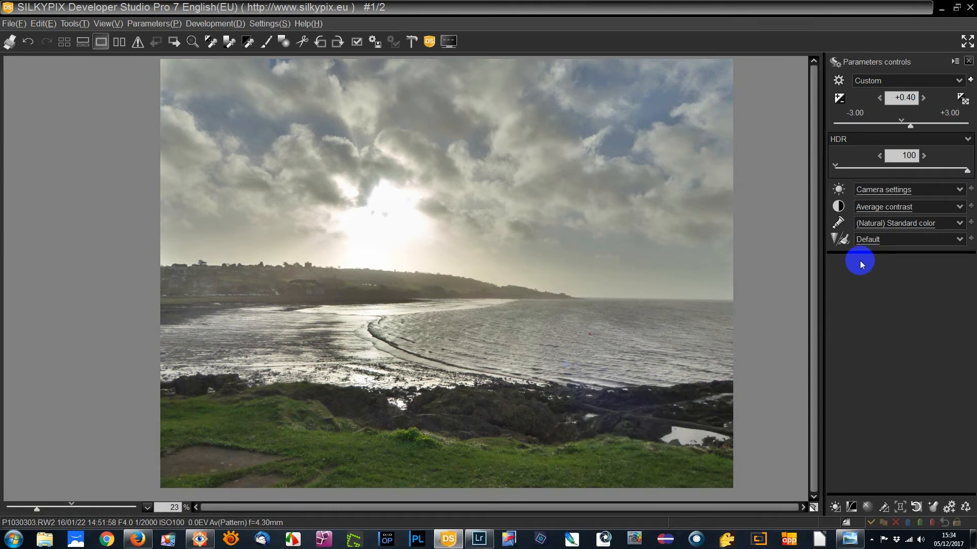
Step: Raise the black level to 6 in the tone settings and set the exposure bias back to 0.0
click(840, 207)
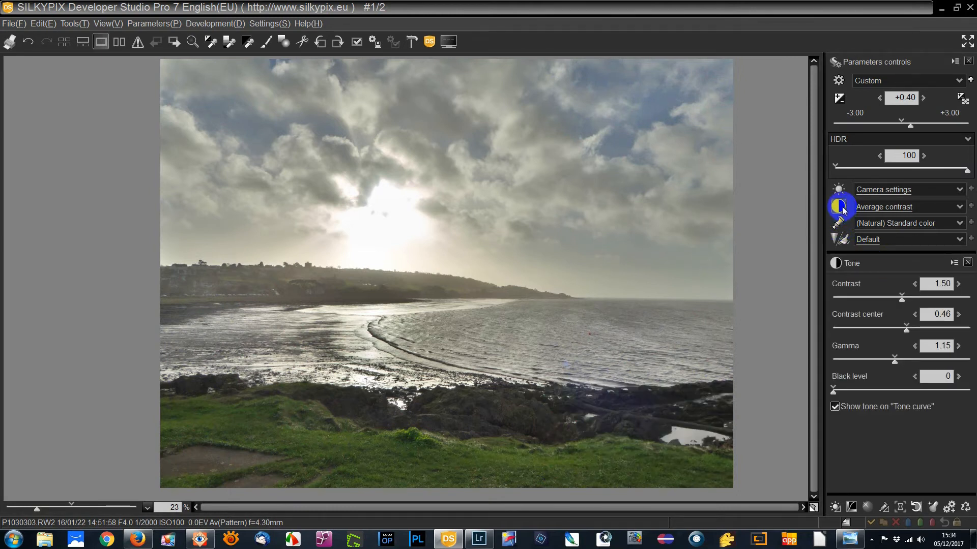
drag(834, 393, 851, 396)
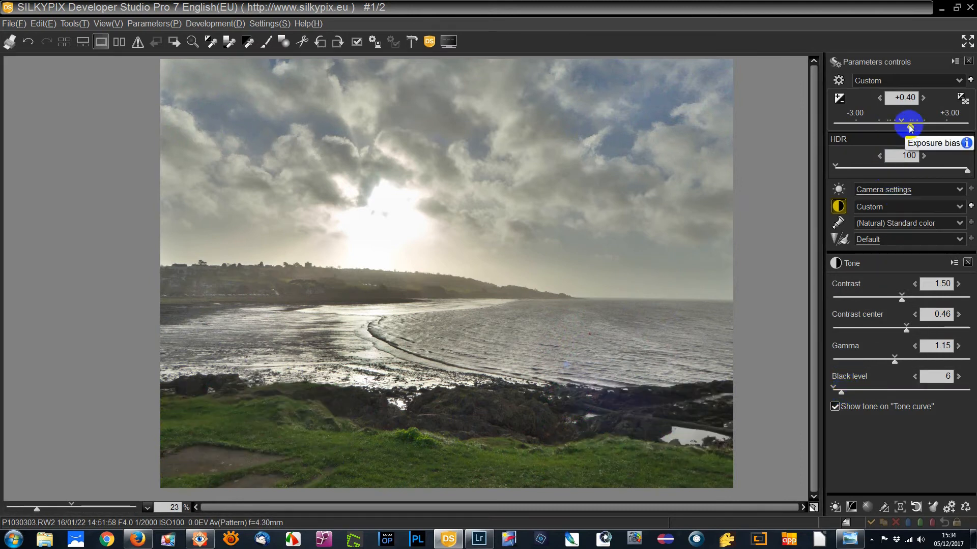
drag(910, 130, 902, 122)
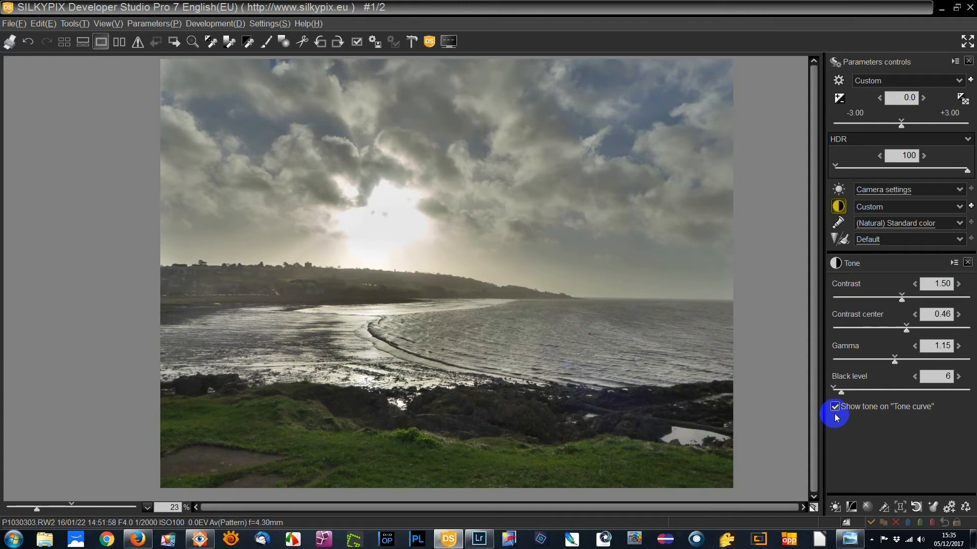
Step: Go to the next photo, the yellow flower, and apply Color Burn HDR at a strength of 100
key(space)
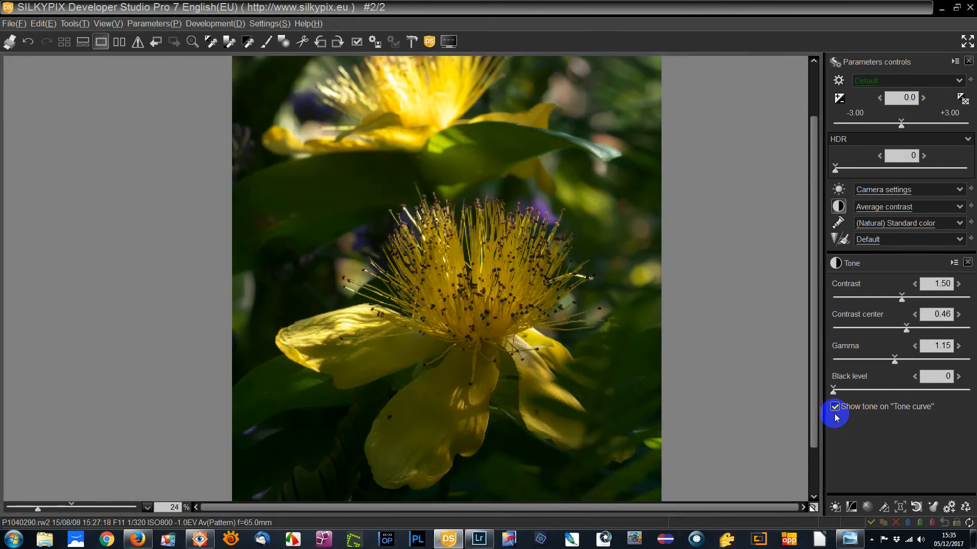
drag(38, 510, 59, 510)
drag(581, 262, 624, 398)
drag(586, 353, 558, 356)
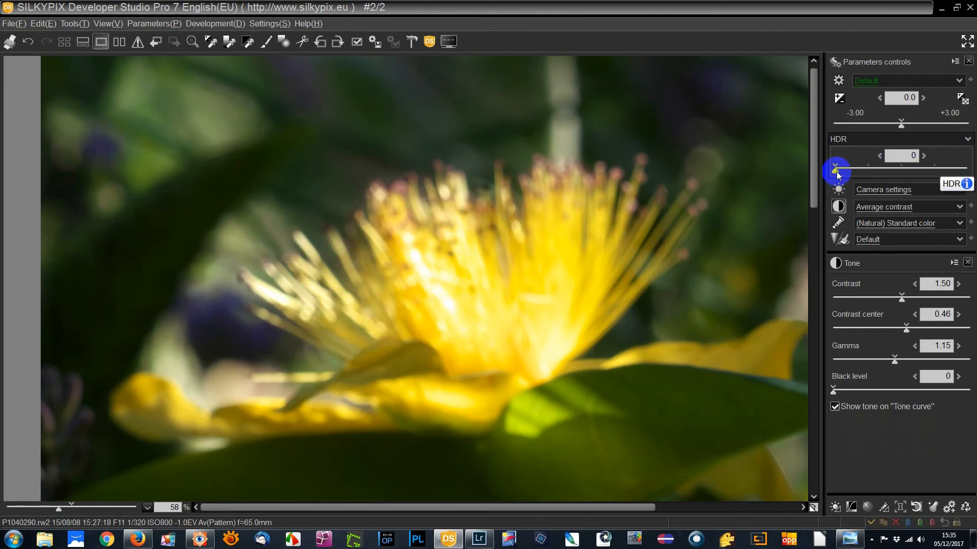
click(967, 139)
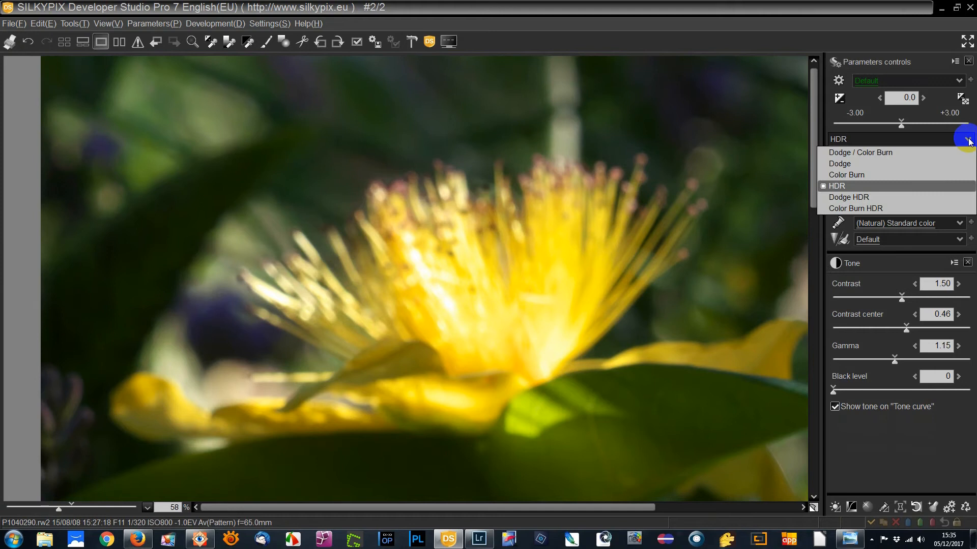
click(944, 208)
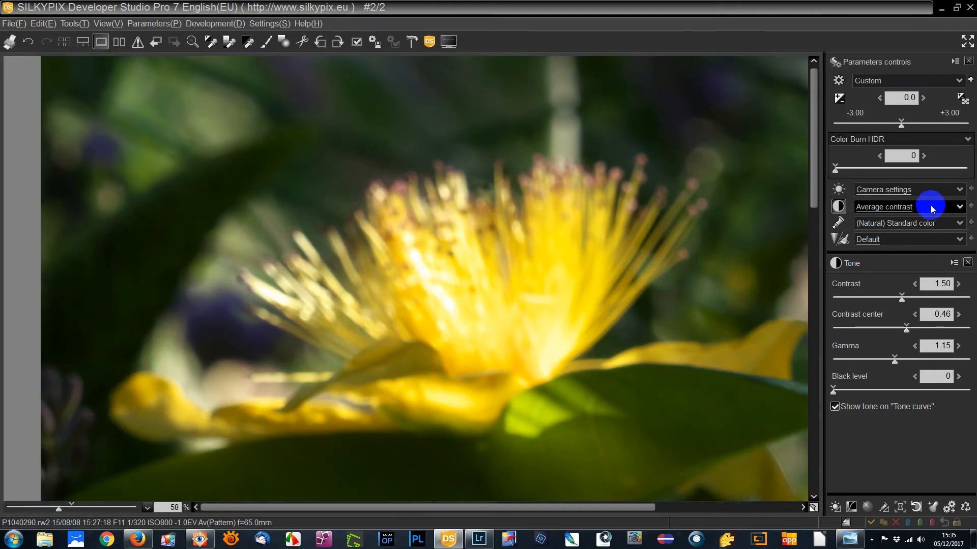
drag(835, 172, 969, 173)
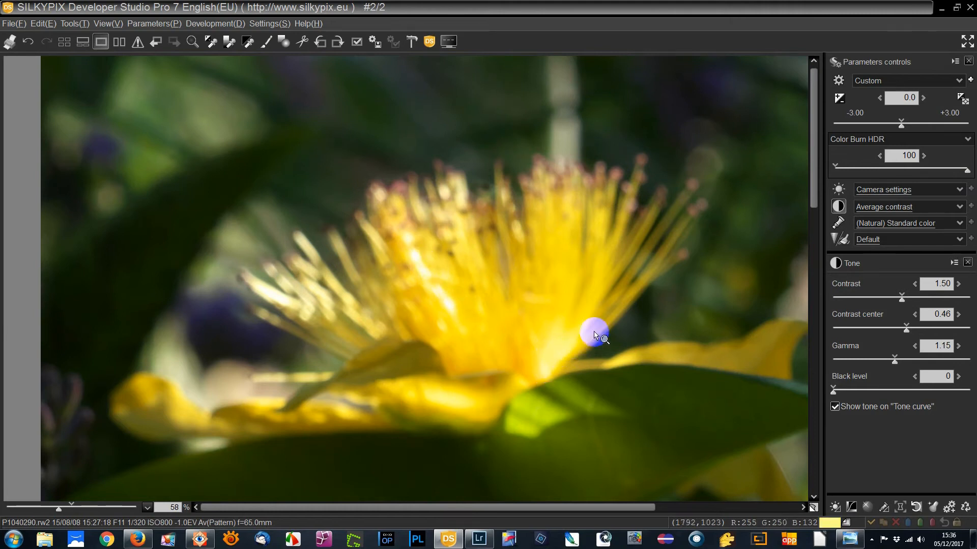
Step: Open the Highlight controller, try the Chroma-Luminance balance at 100.0 and 25.0, and set it to 0.0
click(868, 507)
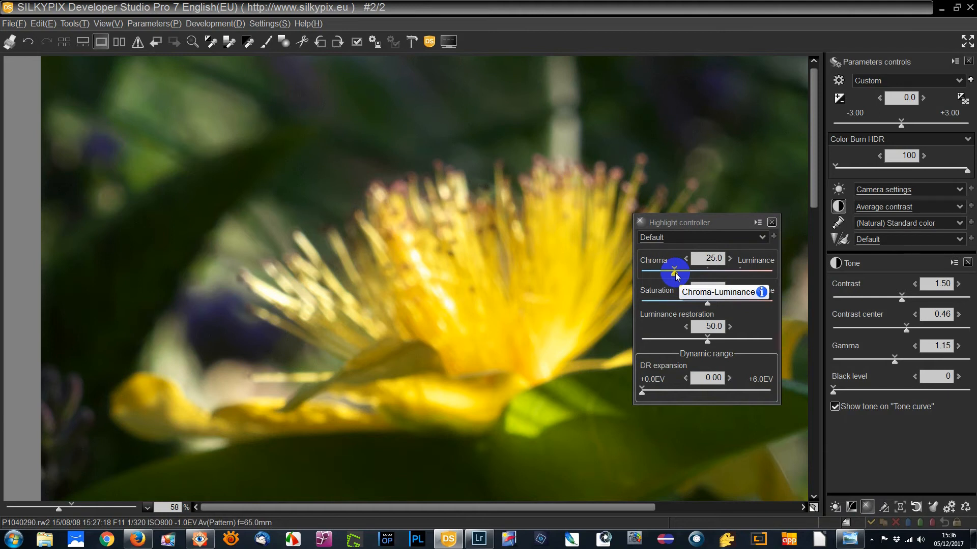
drag(676, 276, 783, 277)
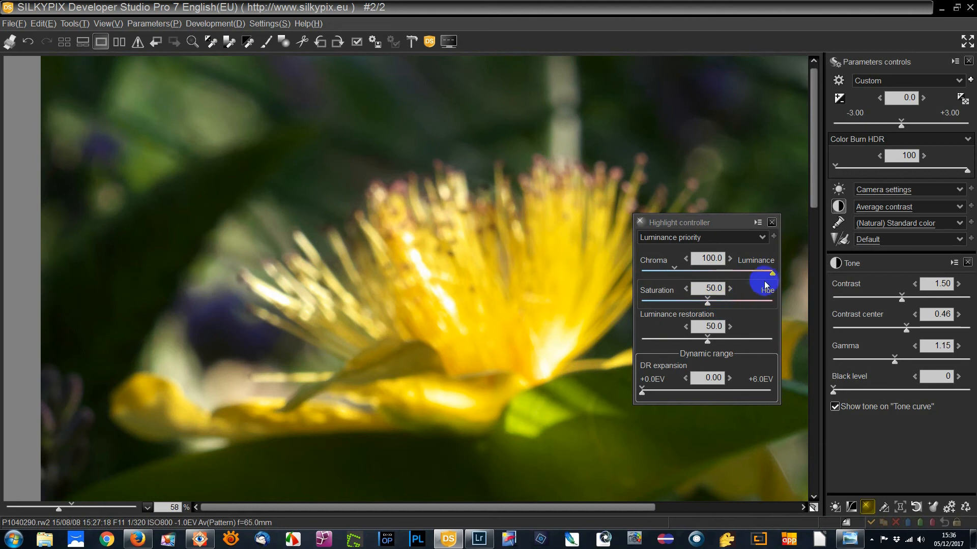
drag(771, 274, 675, 277)
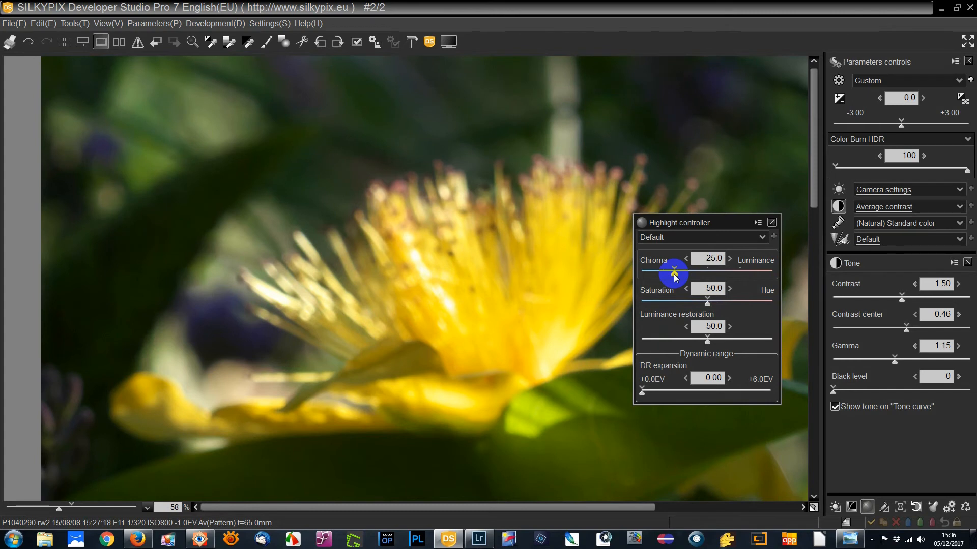
drag(673, 274, 624, 273)
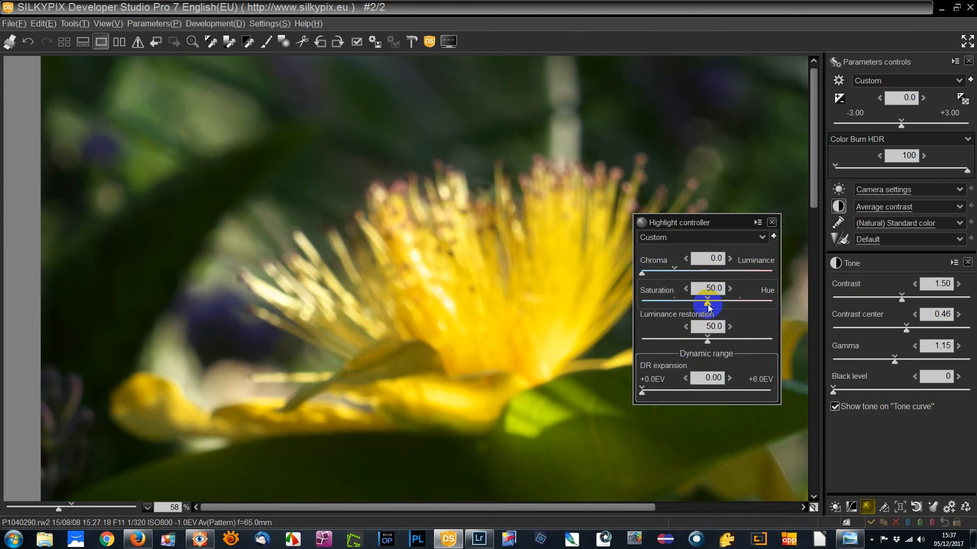
Step: Try the Saturation-Hue balance at 0.0 and 100.0 on the flower's highlights and return it to 50.0
drag(707, 304, 642, 305)
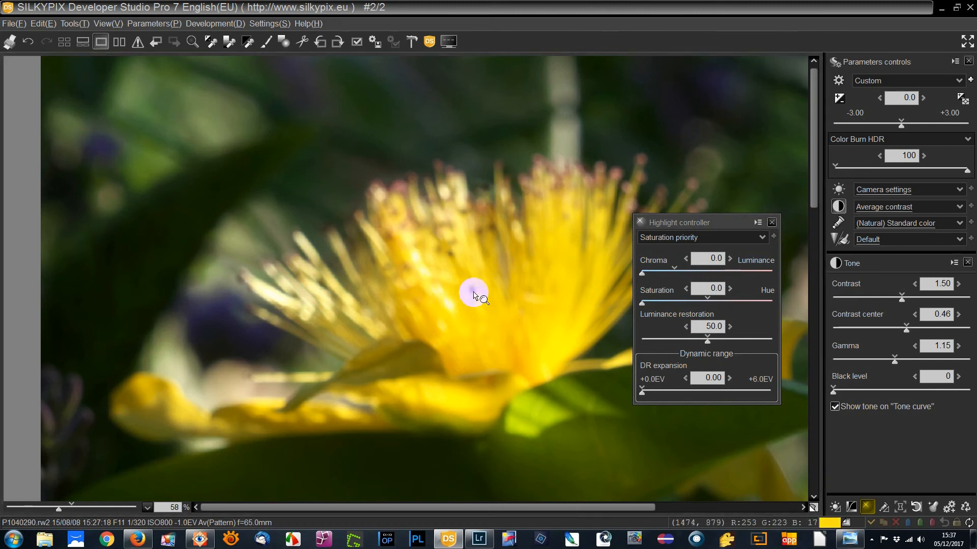
mouse_move(420, 285)
mouse_down()
mouse_move(439, 301)
mouse_move(447, 292)
mouse_move(432, 279)
mouse_up()
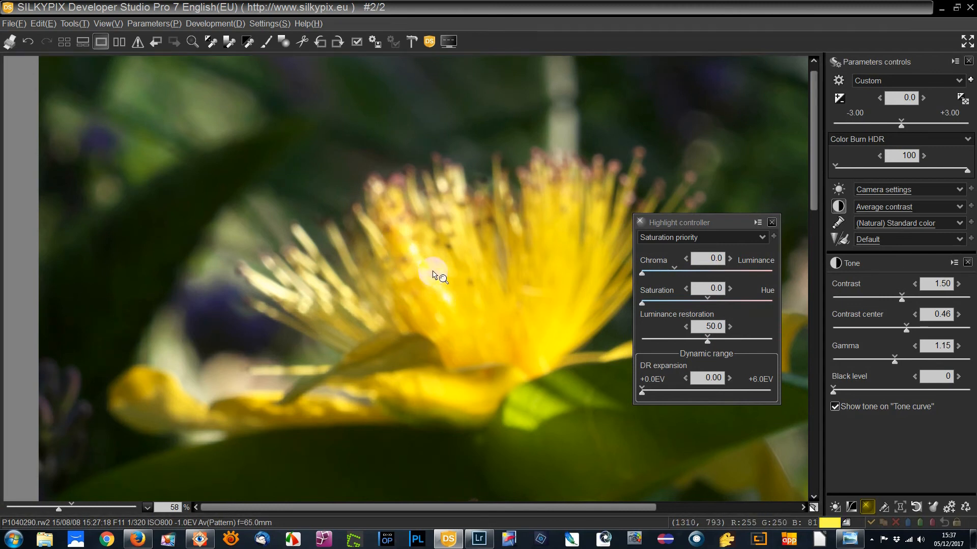
click(644, 306)
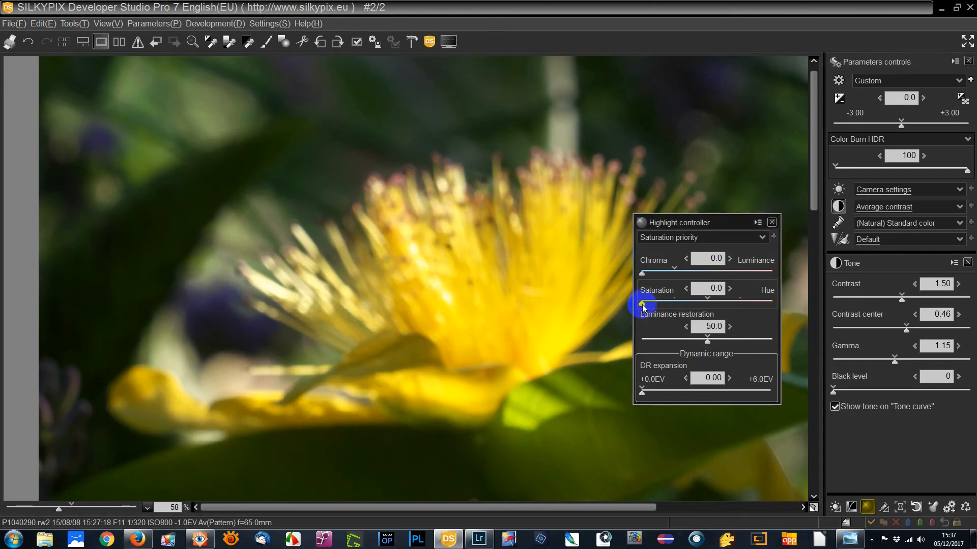
drag(643, 308, 786, 310)
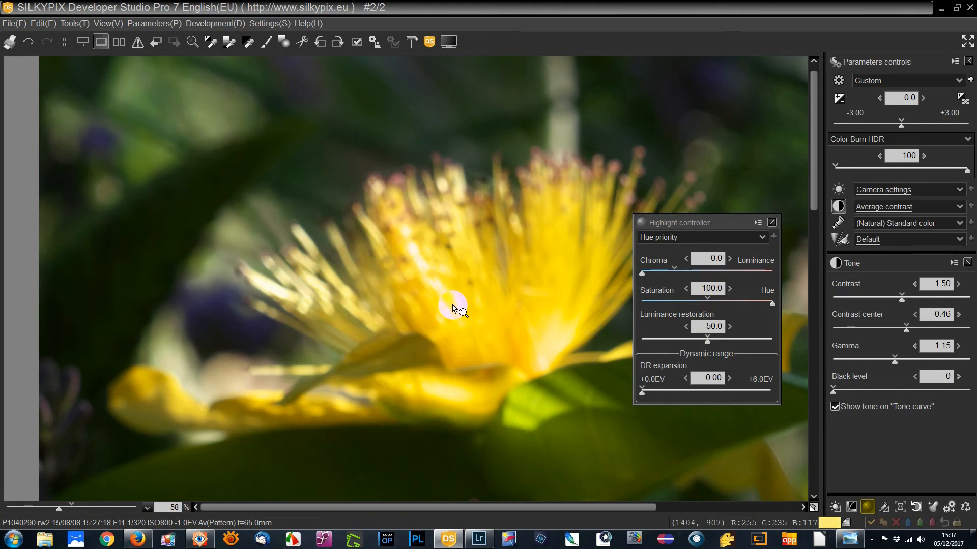
click(707, 301)
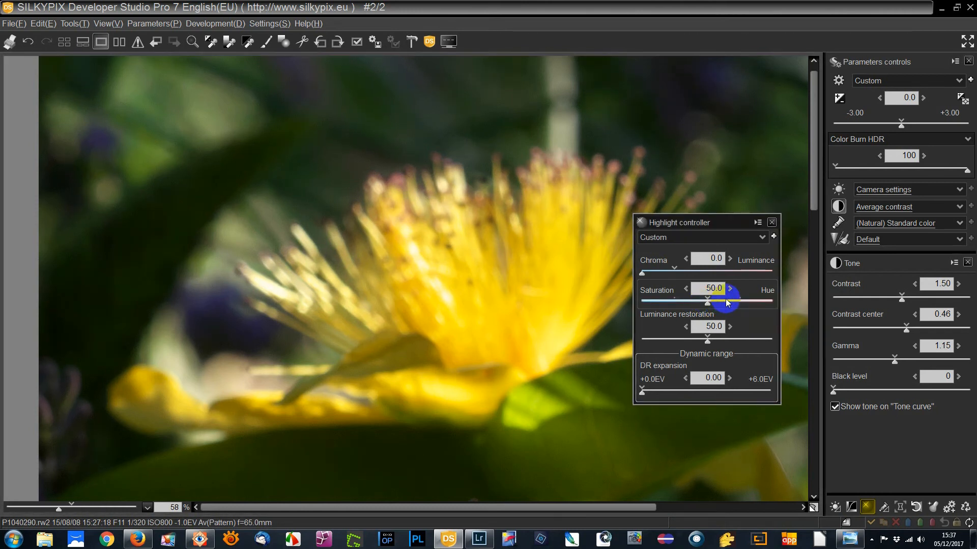
Step: Try Luminance restoration at 0.0 and 100.0 on the flower's highlights and set it back to 0.0
click(707, 339)
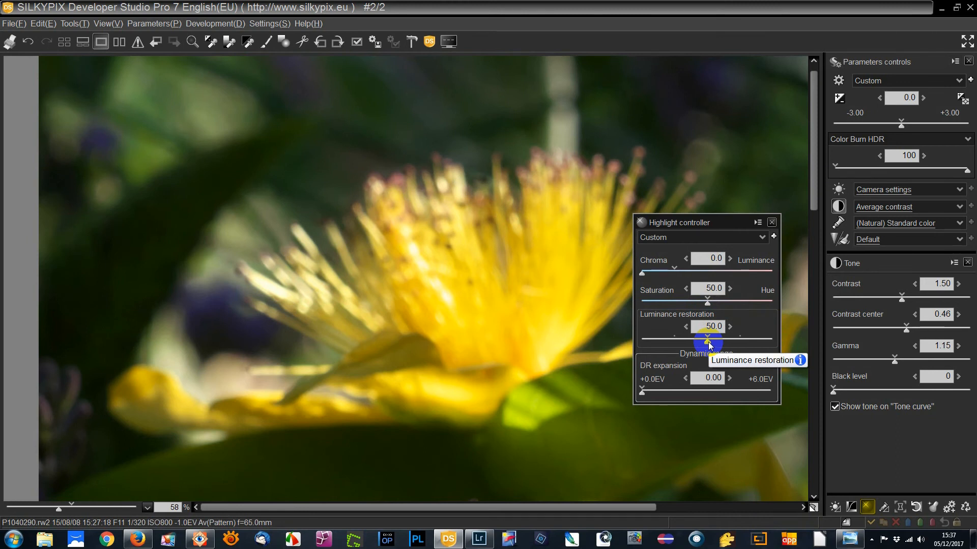
drag(708, 338, 575, 340)
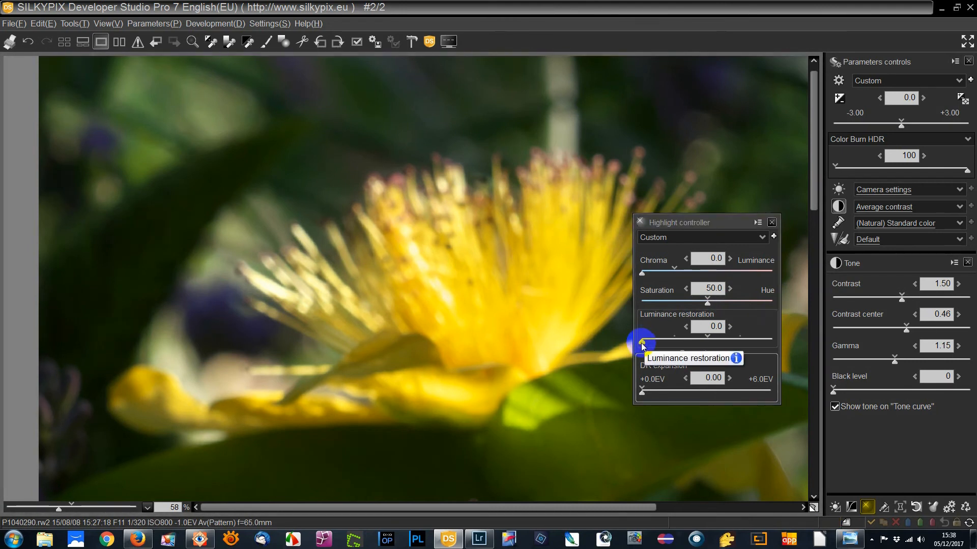
drag(642, 344, 802, 345)
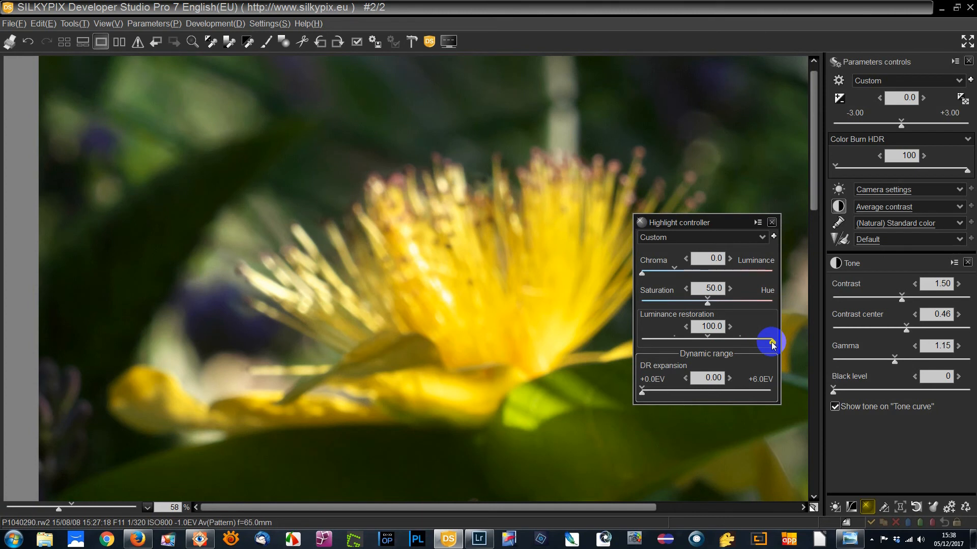
drag(773, 345, 638, 342)
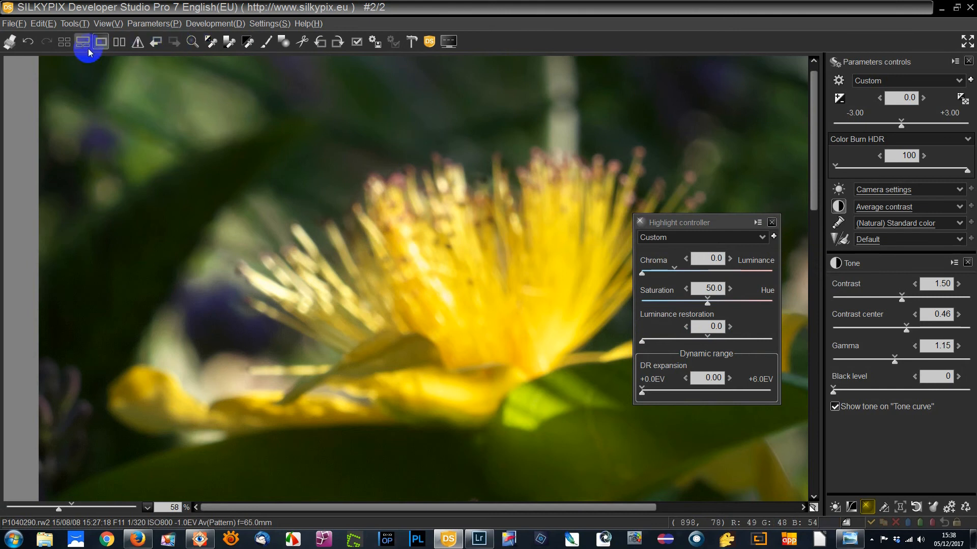
Step: Compare the flower side by side with its reference preview, keeping the Highlight controller clear of the image, and return to a single view
click(121, 43)
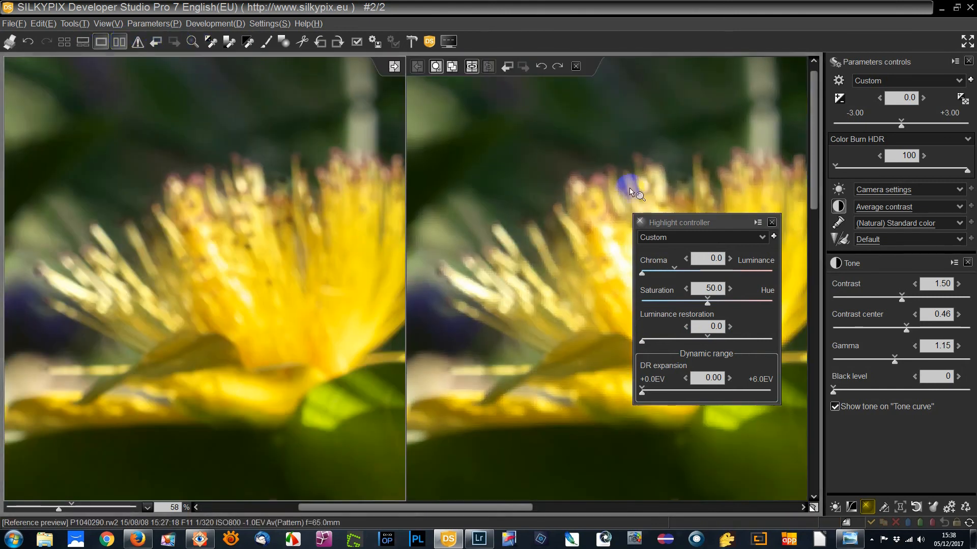
drag(758, 223, 926, 283)
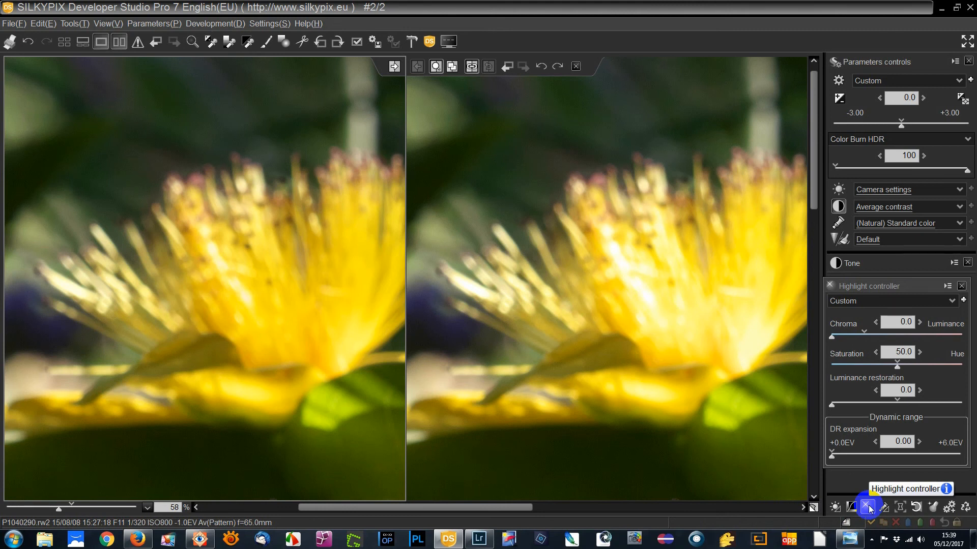
click(100, 43)
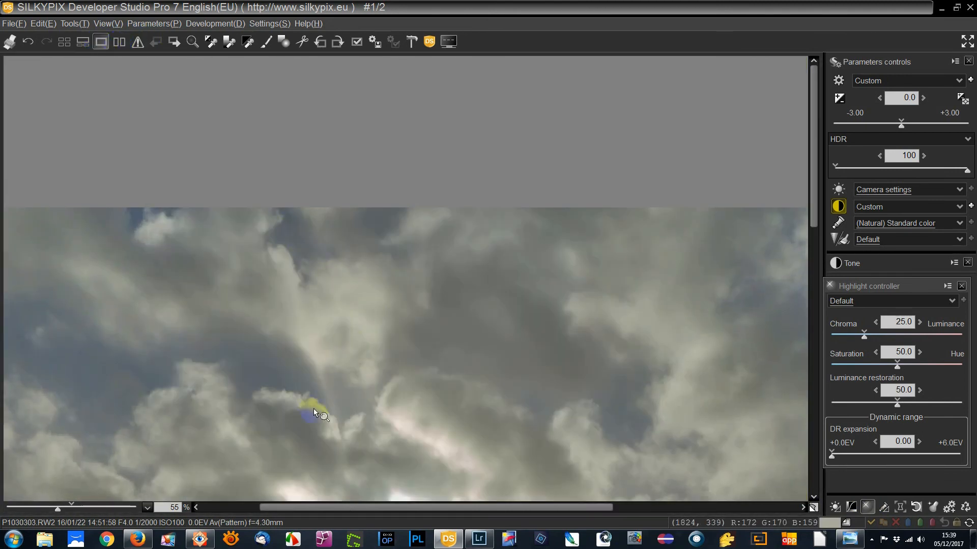
Step: On the whole seascape photo, try DR expansion at 6.00 and 0.00, set it to 0.28, and close the Highlight controller
click(57, 509)
drag(56, 510, 38, 508)
drag(486, 446, 453, 250)
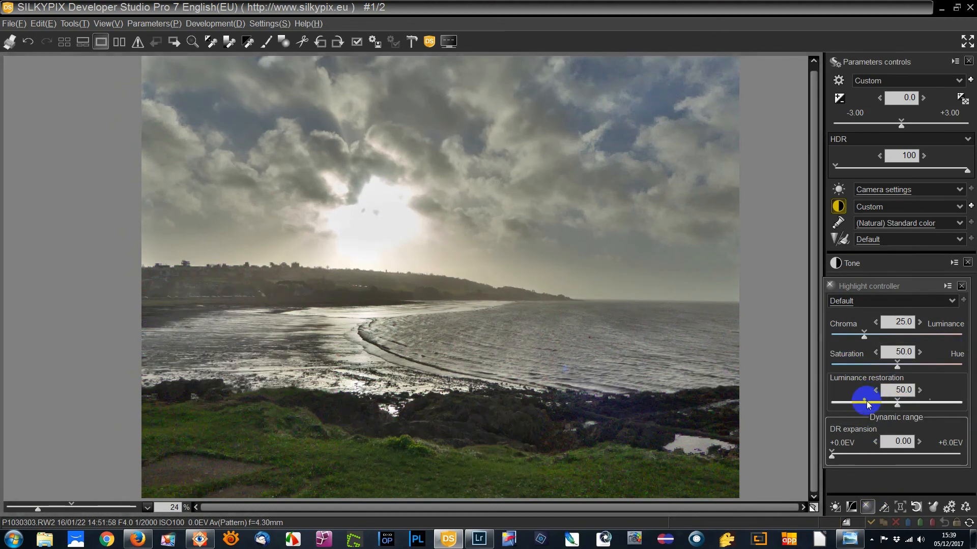
drag(880, 286, 676, 135)
click(618, 308)
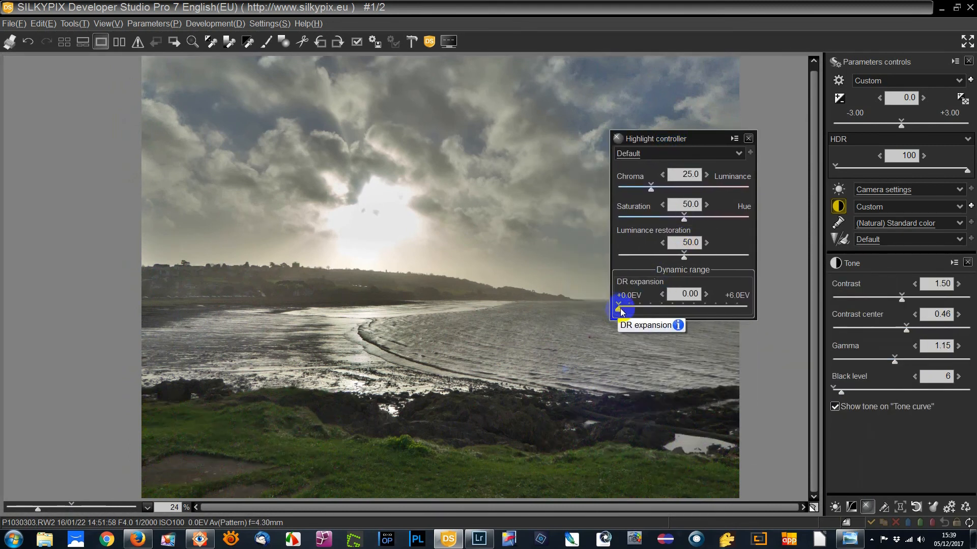
drag(618, 308, 779, 312)
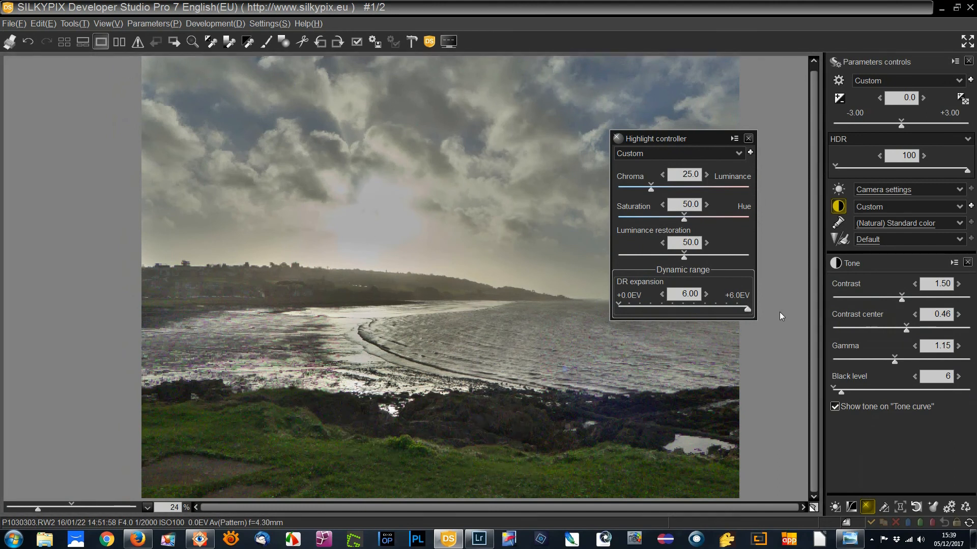
drag(747, 309, 611, 307)
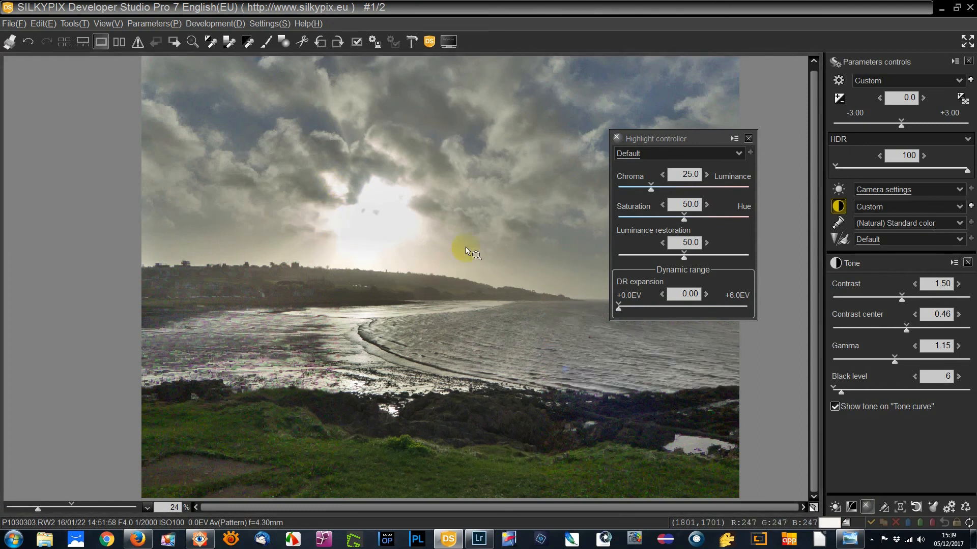
click(623, 314)
drag(623, 314, 625, 313)
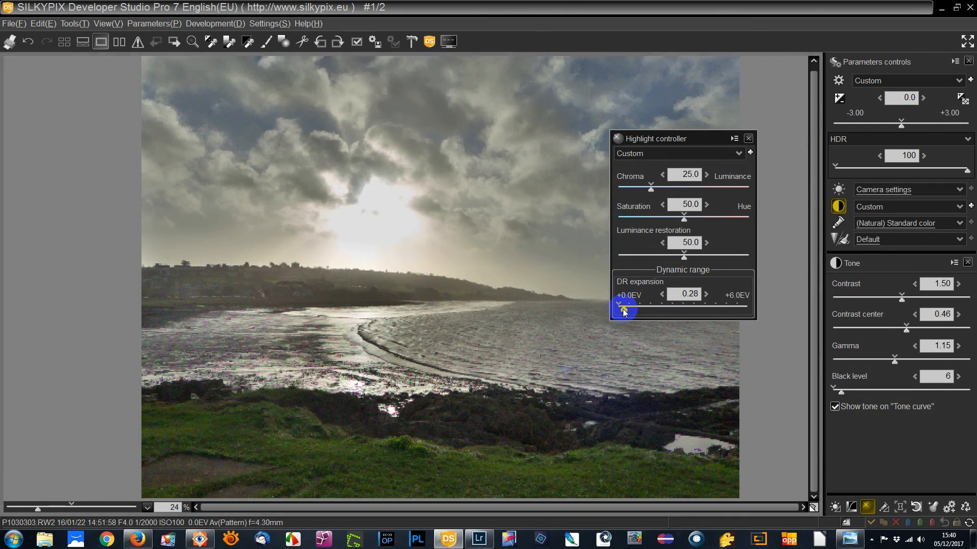
click(748, 139)
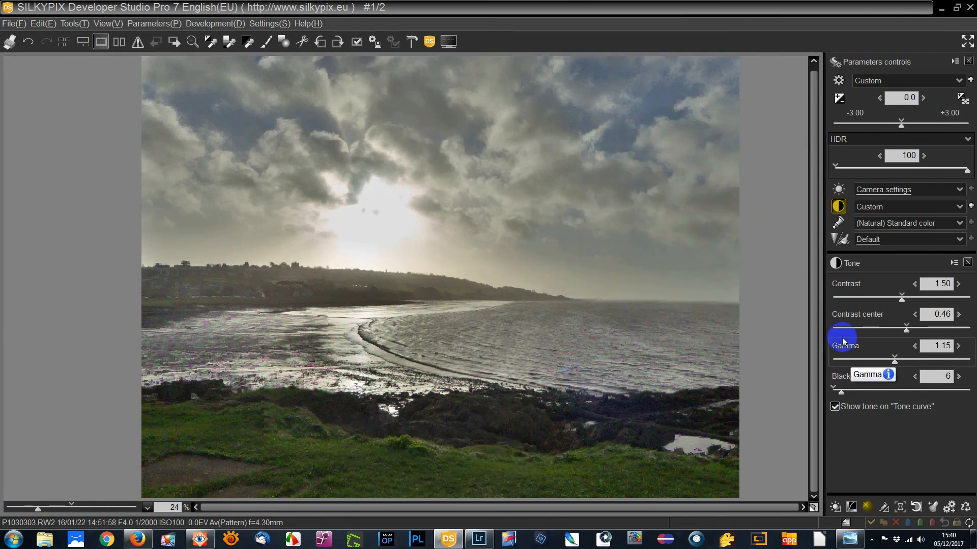